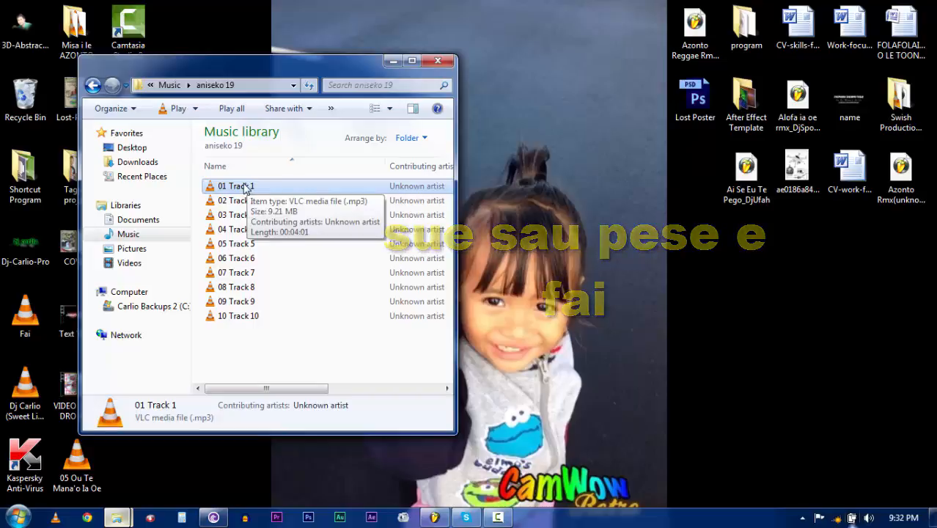
- Listen to 01 Track 1 from the aniseko 19 folder and place it in FL Studio's playlist on Track 1, starting at bar 1
double_click(249, 187)
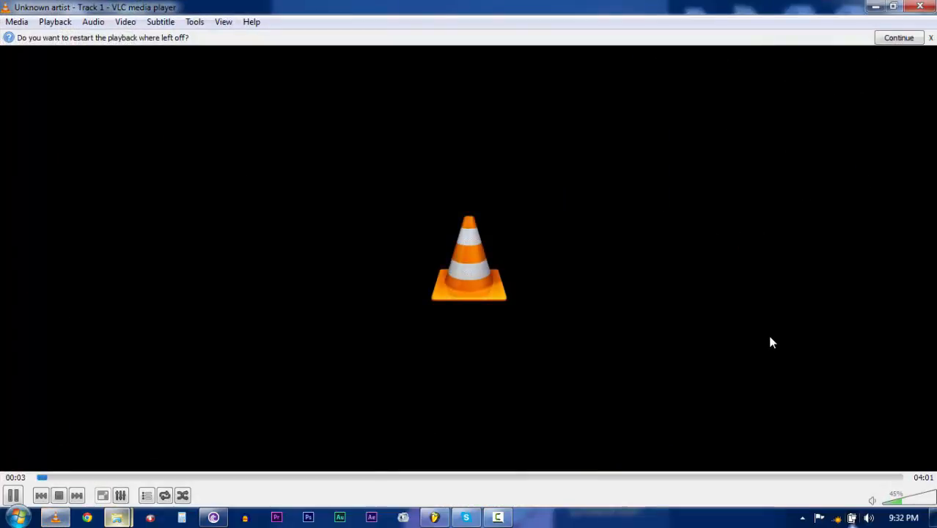
left_click(874, 9)
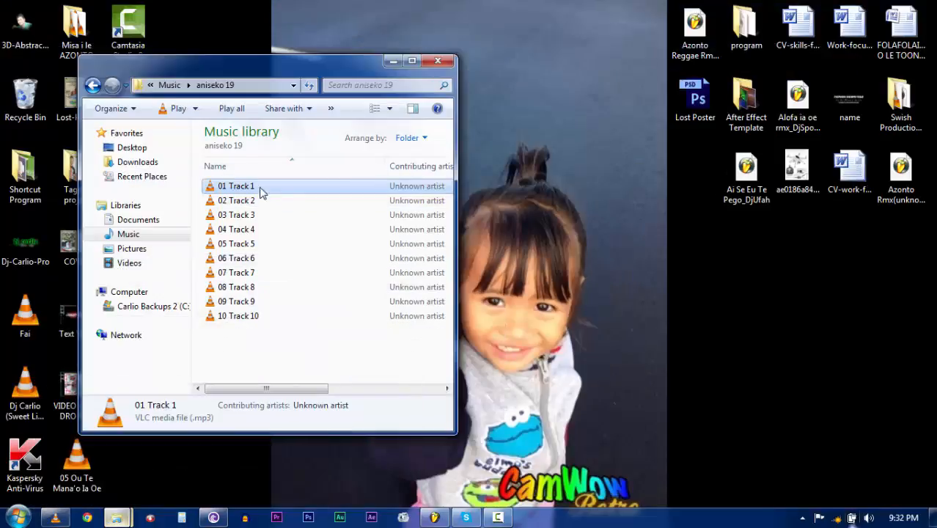
left_click_drag(234, 190, 227, 117)
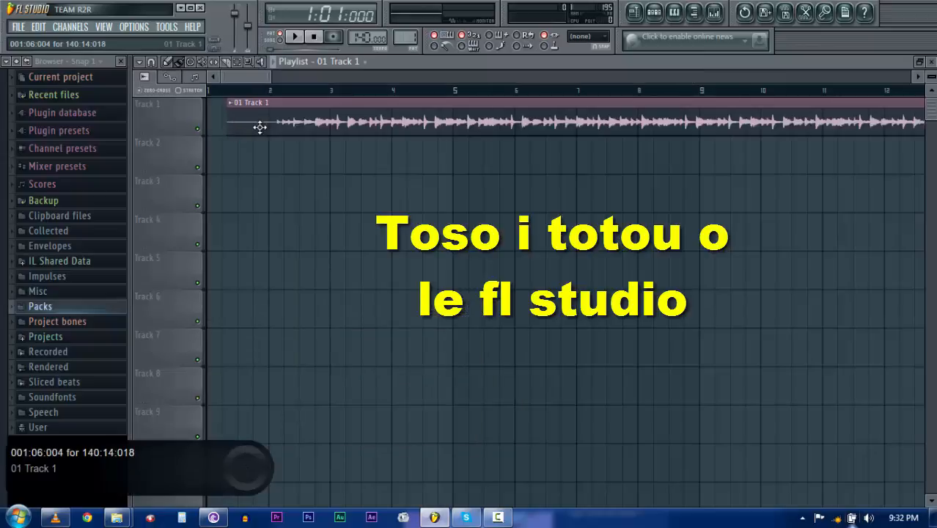
left_click_drag(258, 121, 236, 122)
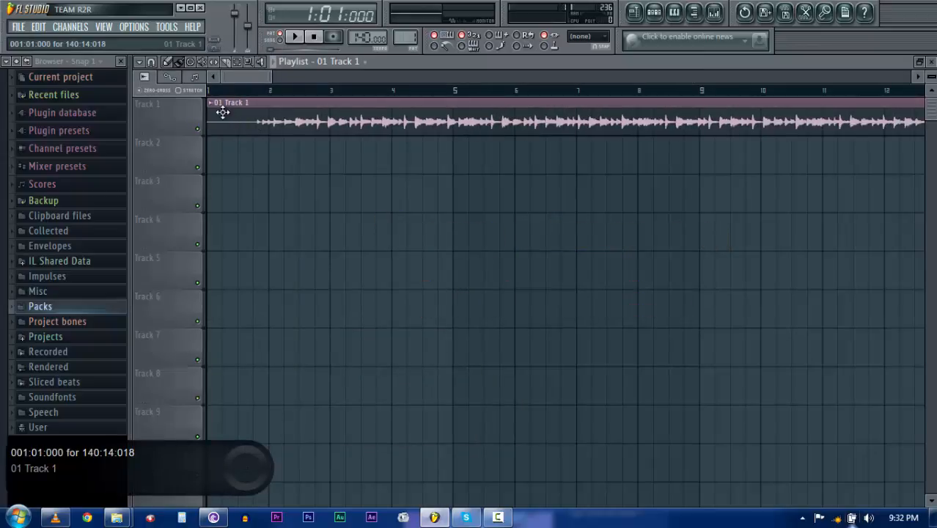
- Detect the 01 Track 1 clip's tempo using the 75 to 150 BPM range and apply it to the project
left_click(212, 106)
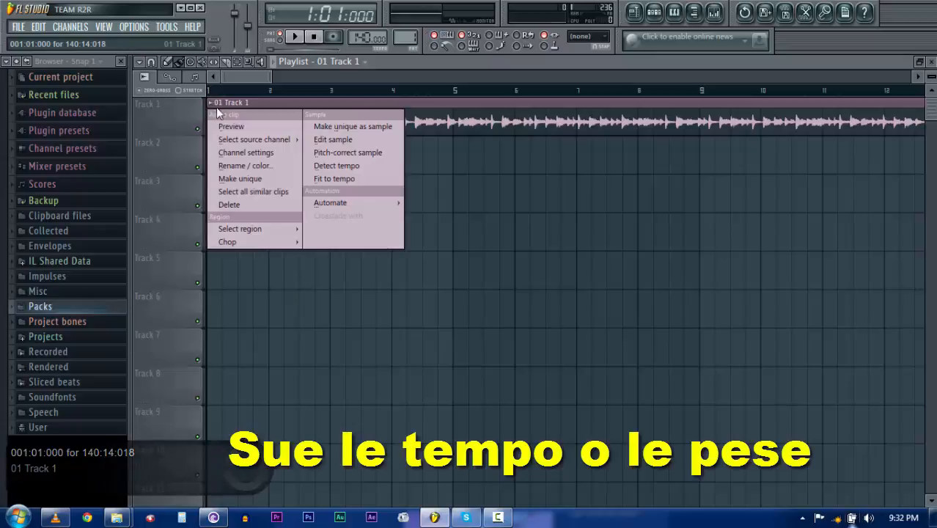
left_click(324, 165)
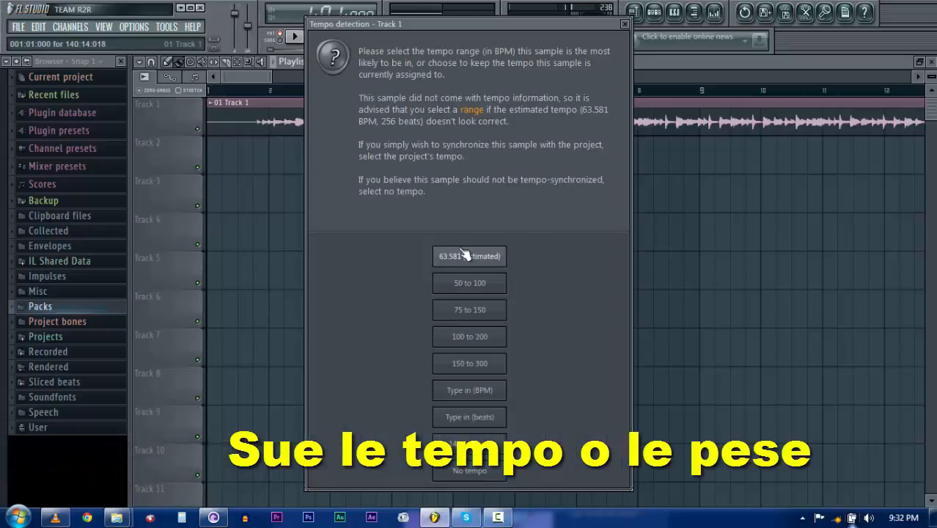
left_click(464, 317)
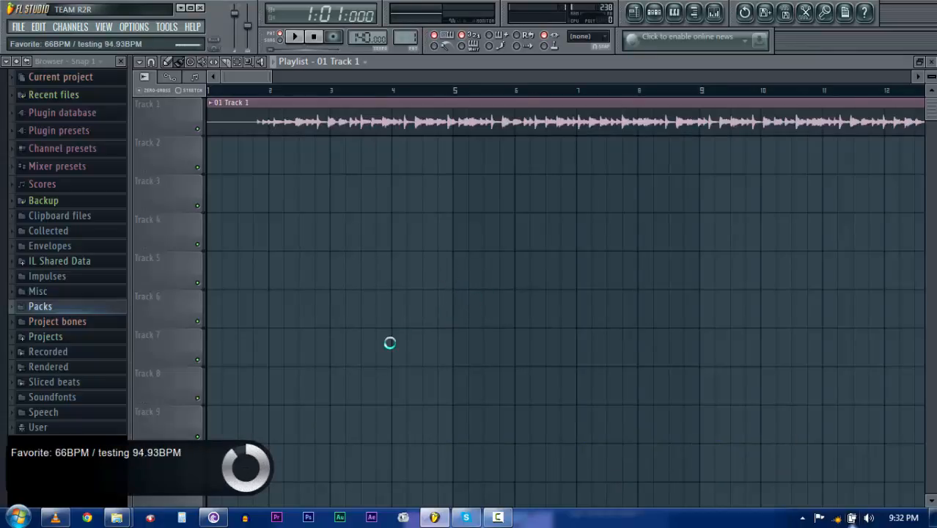
left_click(555, 311)
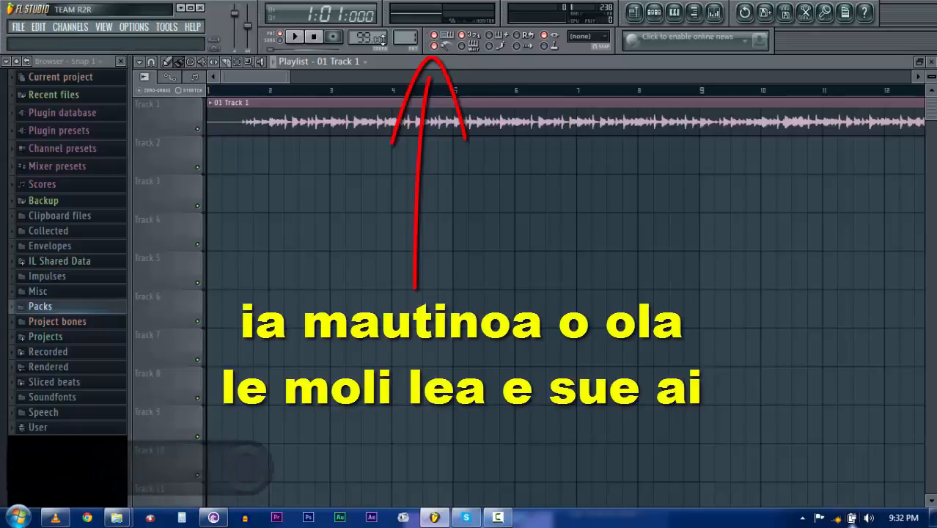
- Show the step sequencer over the upper playlist tracks and start pattern playback
left_click(654, 13)
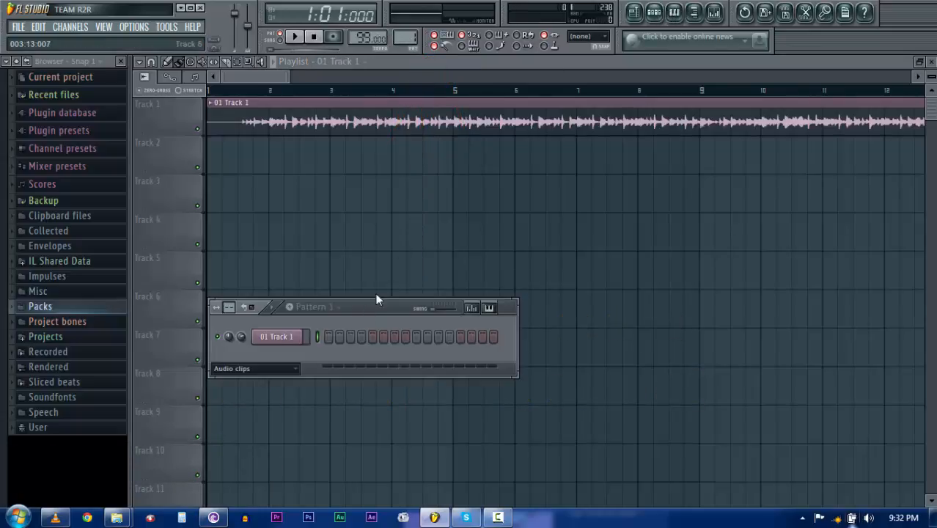
left_click_drag(368, 309, 390, 161)
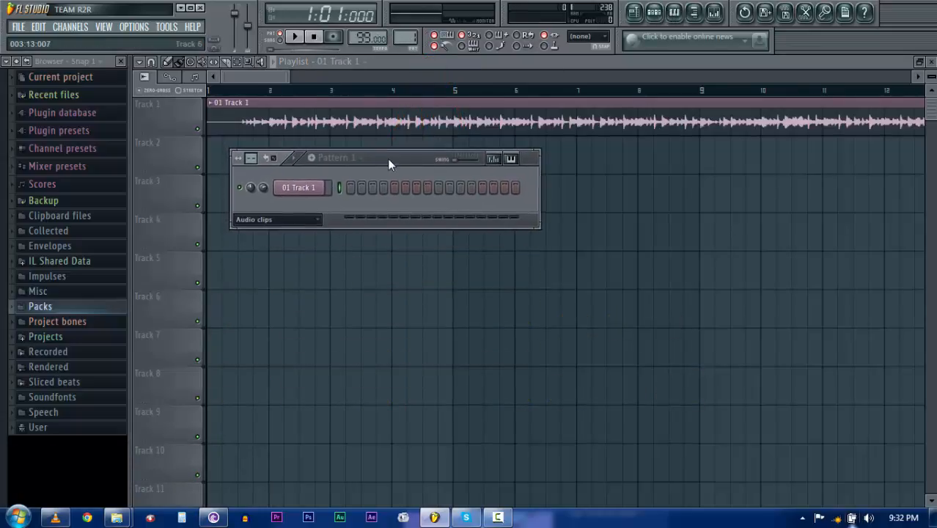
left_click(297, 37)
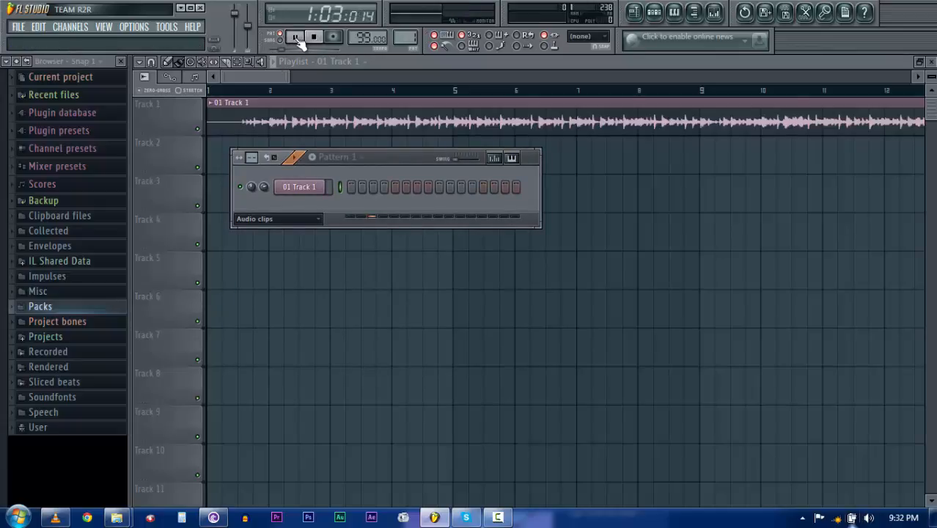
- Find the VT_BD sample in Packs > Legacy > Drums > Vintage and add it as a new channel below 01 Track 1
left_click(59, 310)
left_click(59, 354)
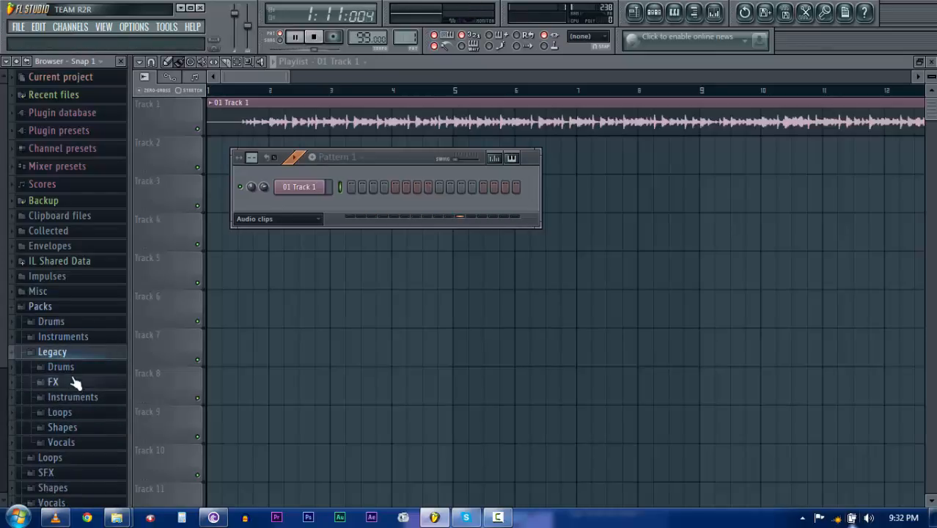
left_click(72, 369)
left_click(73, 460)
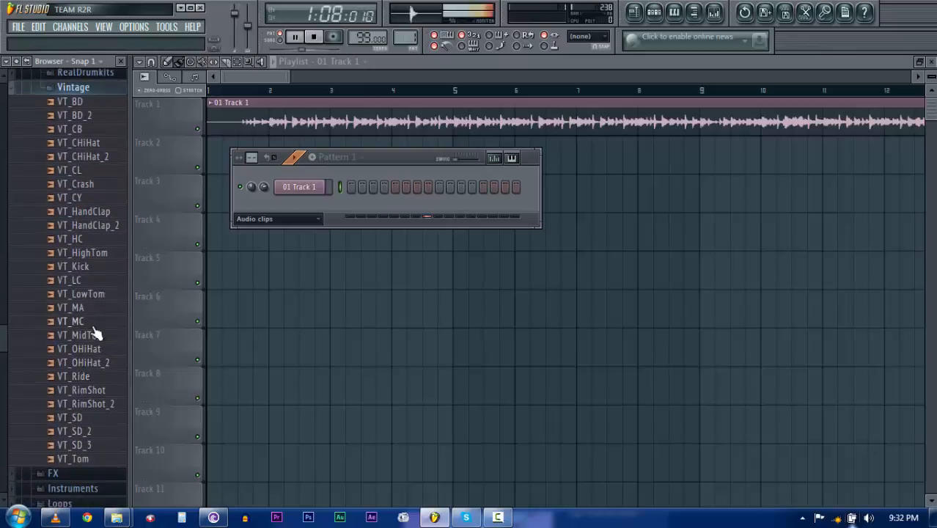
left_click(78, 103)
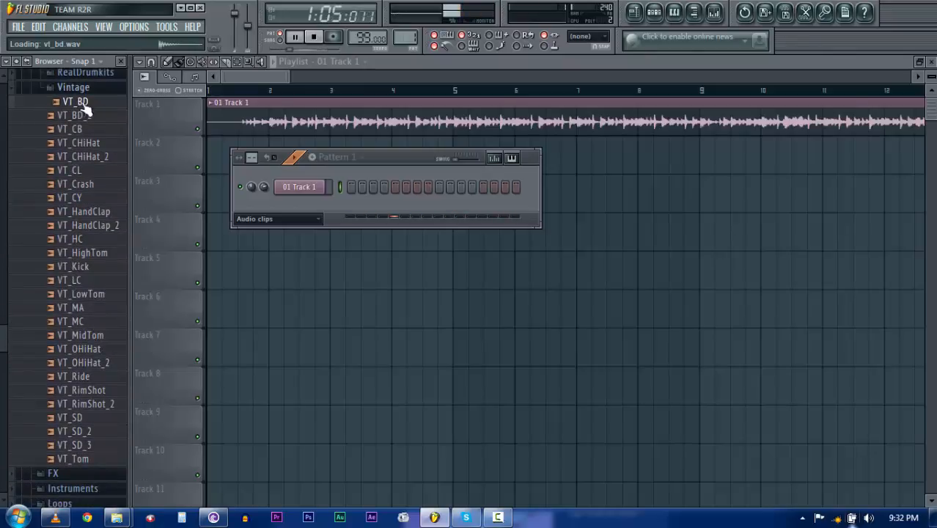
left_click_drag(84, 108, 277, 204)
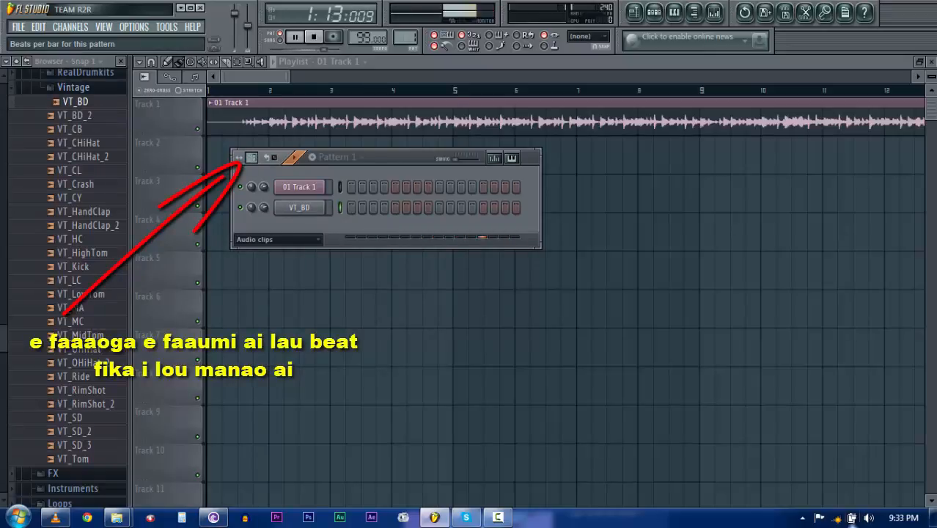
- Set the pattern's beats per bar to 8 to lengthen the step grid
scroll(252, 157, "up", 4)
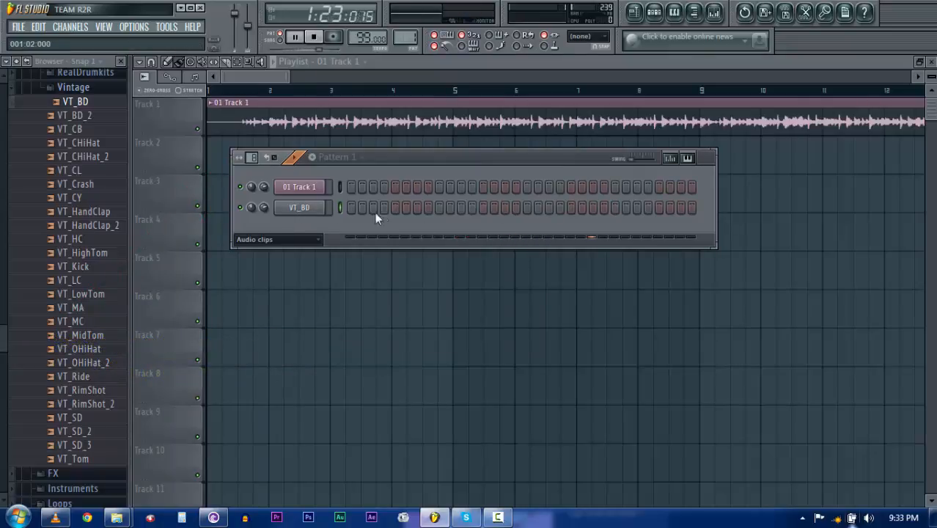
right_click(300, 208)
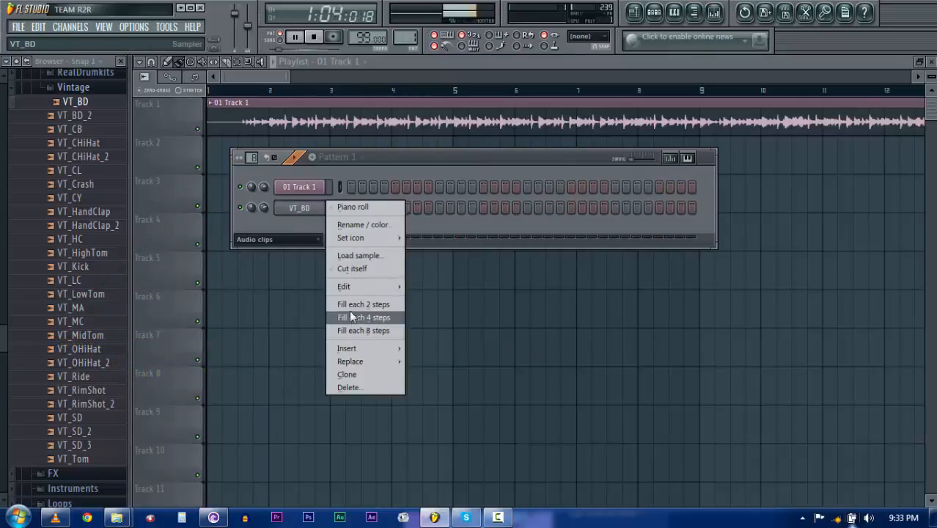
key("Escape")
- Program the VT_BD channel with hits on steps 1, 7, 10, 11, 17, 23 and 27
left_click(350, 208)
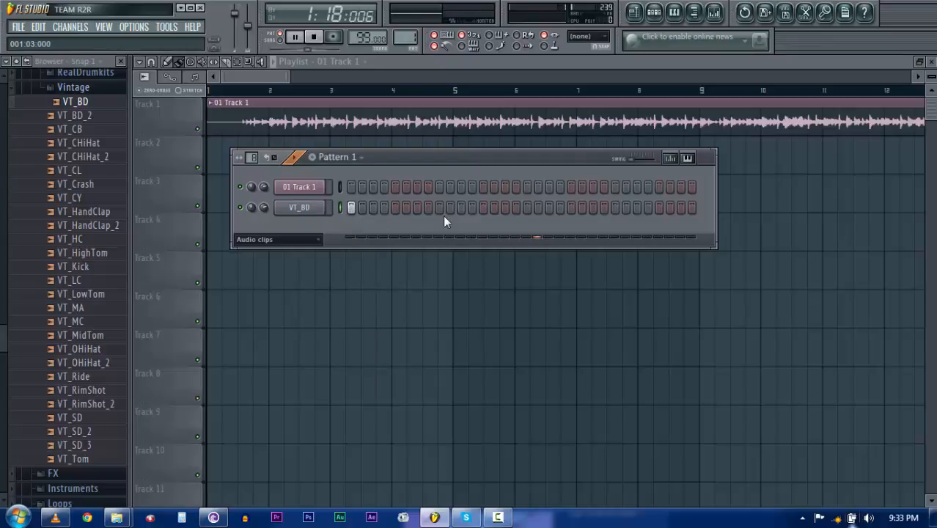
left_click(416, 207)
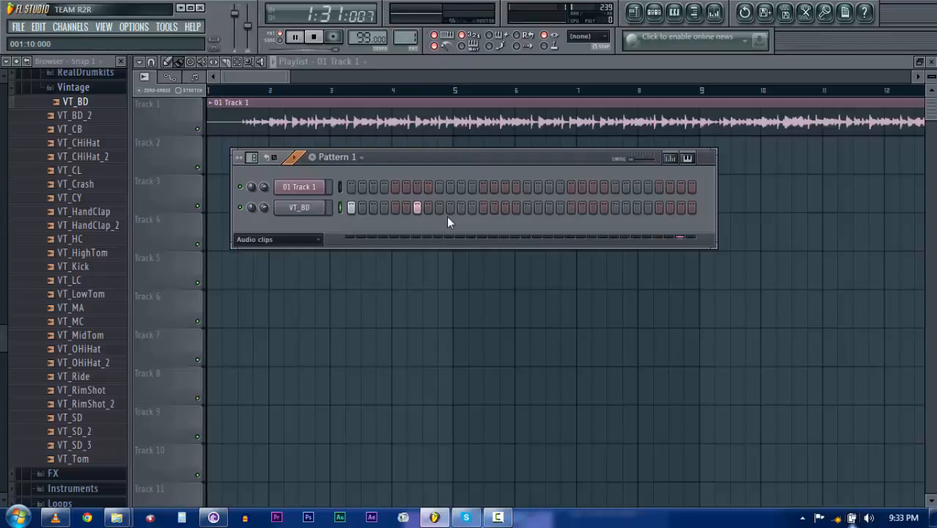
left_click(450, 209)
left_click(461, 211)
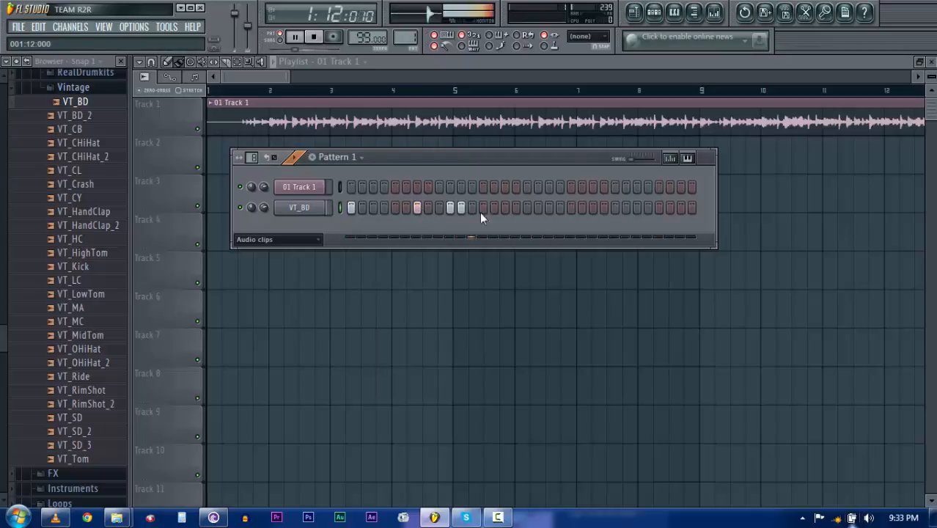
left_click(527, 207)
left_click(593, 208)
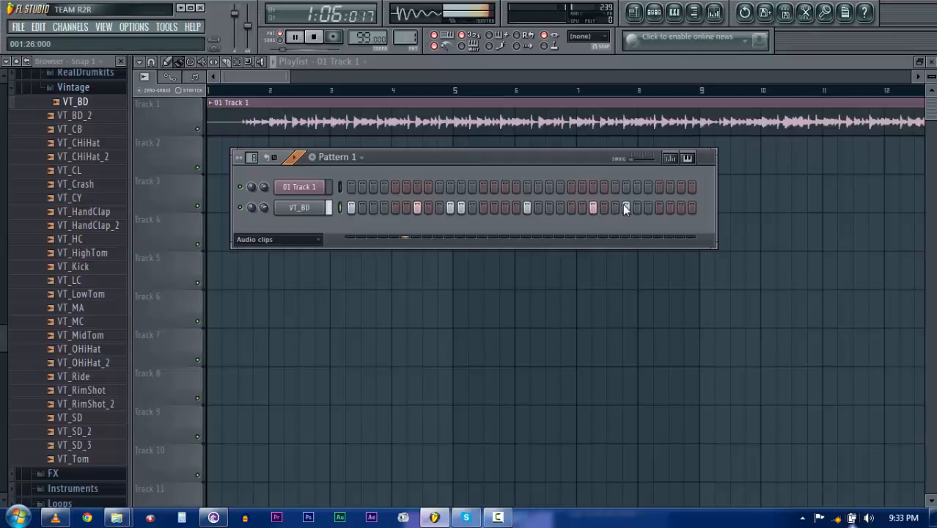
left_click(625, 208)
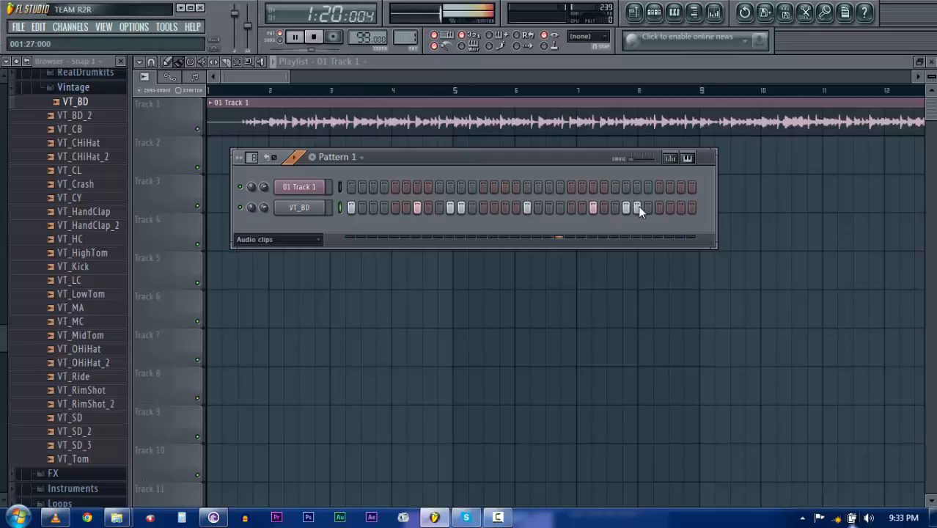
left_click(626, 207)
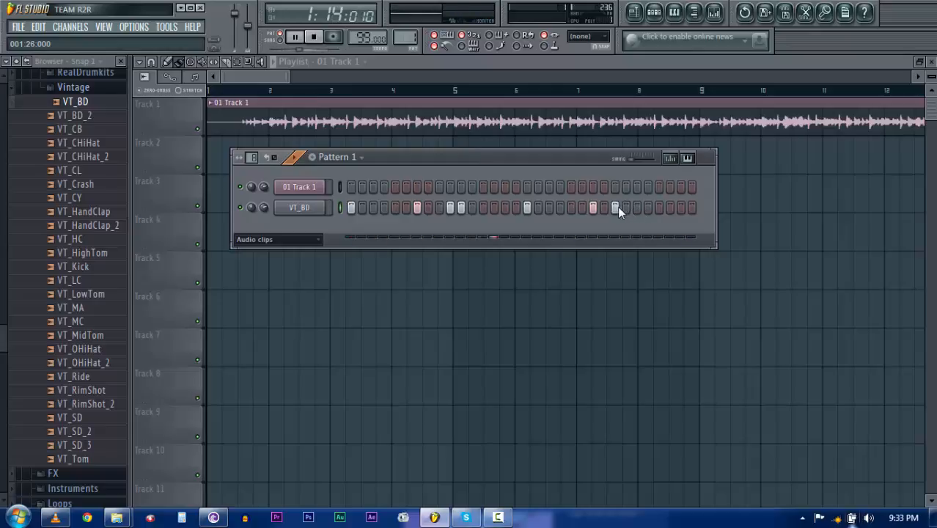
left_click(636, 209)
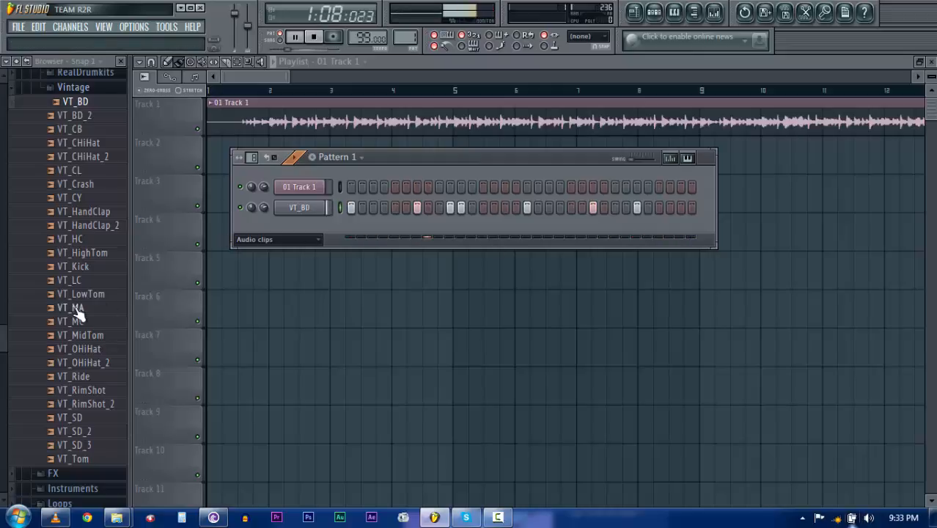
- Audition the VT_CB, VT_BD_2 and closed hi-hat samples, and add VT_CHiHat as a new channel
left_click(91, 130)
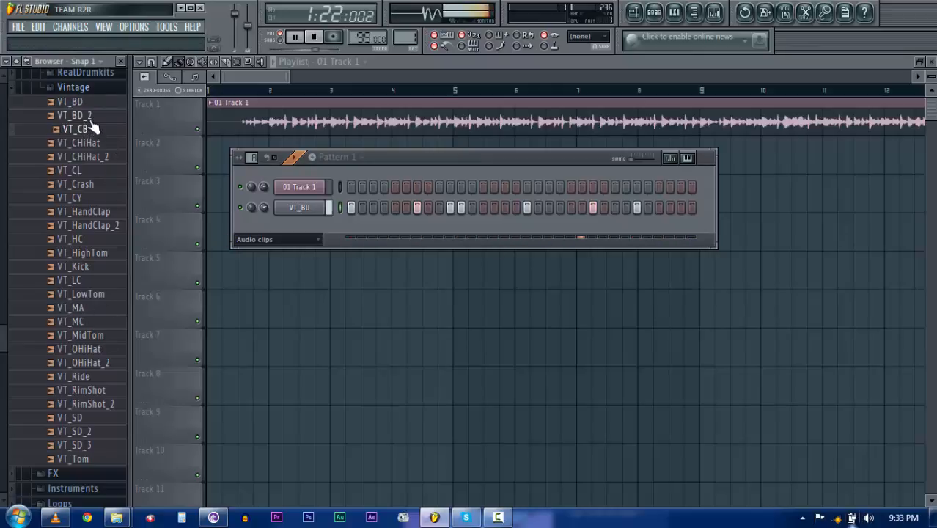
left_click(90, 116)
left_click(92, 144)
left_click(102, 156)
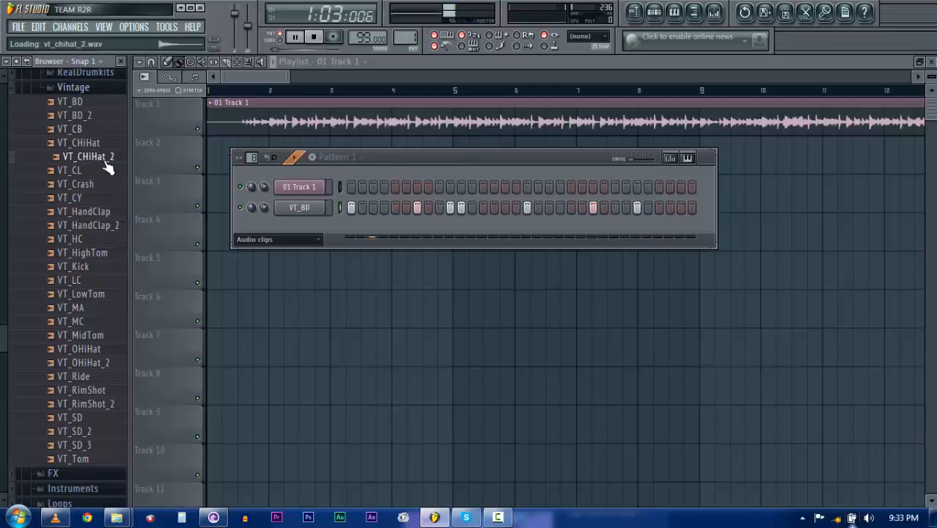
left_click(98, 144)
left_click_drag(98, 144, 367, 258)
- Fill the VT_CHiHat channel on each 2 steps and add extra hits on steps 14 and 32
right_click(323, 224)
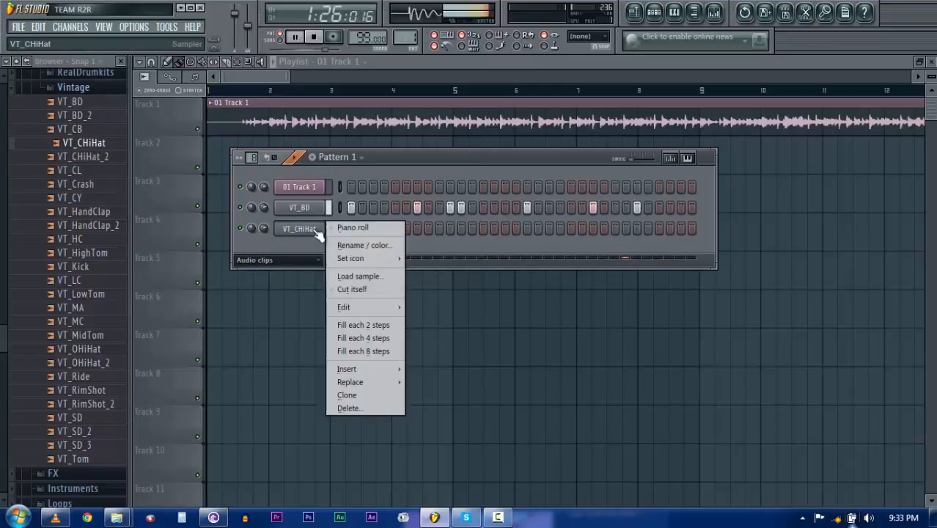
left_click(371, 328)
left_click(692, 228)
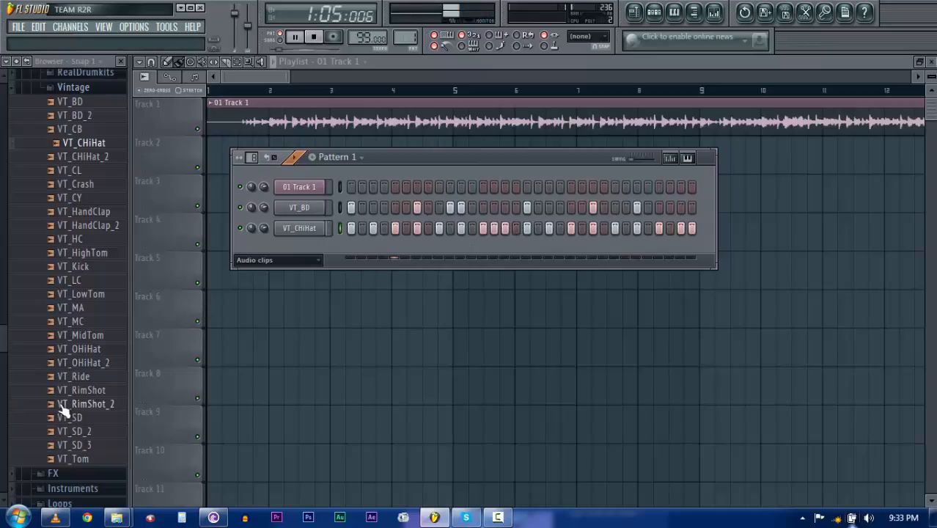
- Add the VT_SD sample as a channel with hits on steps 5, 13, 21, 29 and 31
left_click_drag(82, 419, 291, 252)
left_click(395, 249)
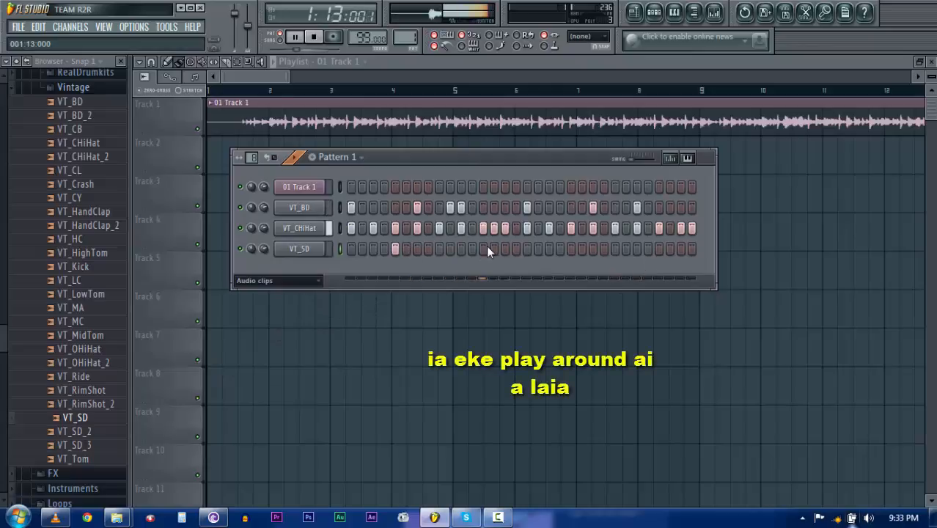
left_click(483, 249)
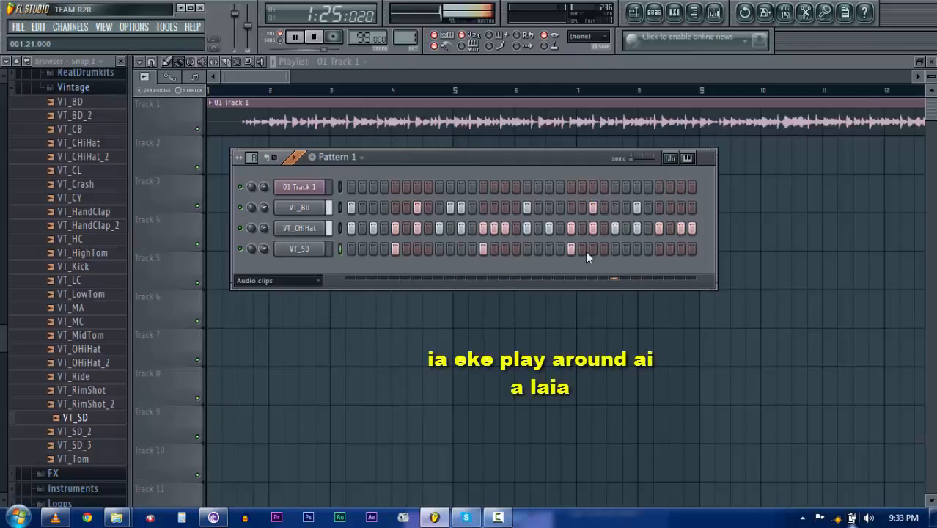
left_click(681, 250)
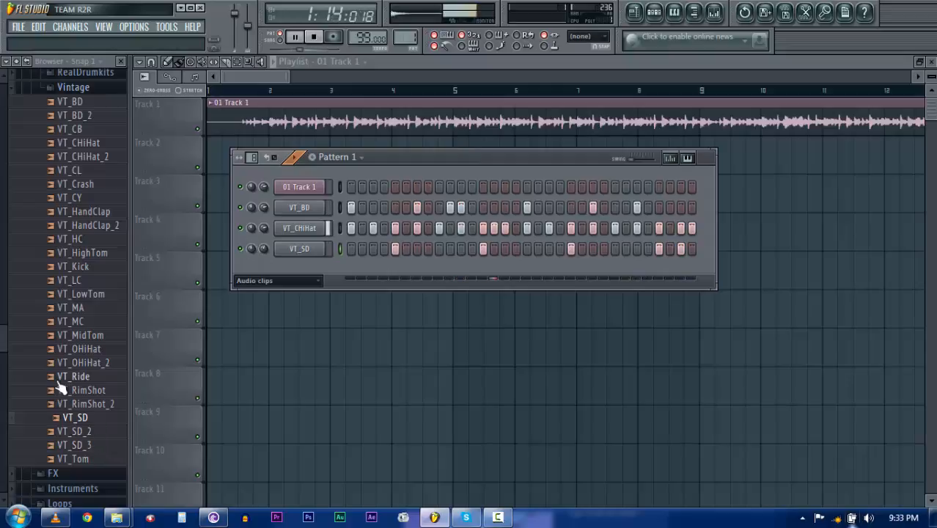
- Add the VT_CY cymbal sample as a channel with a single hit on step 1
left_click(83, 196)
left_click_drag(85, 200, 255, 271)
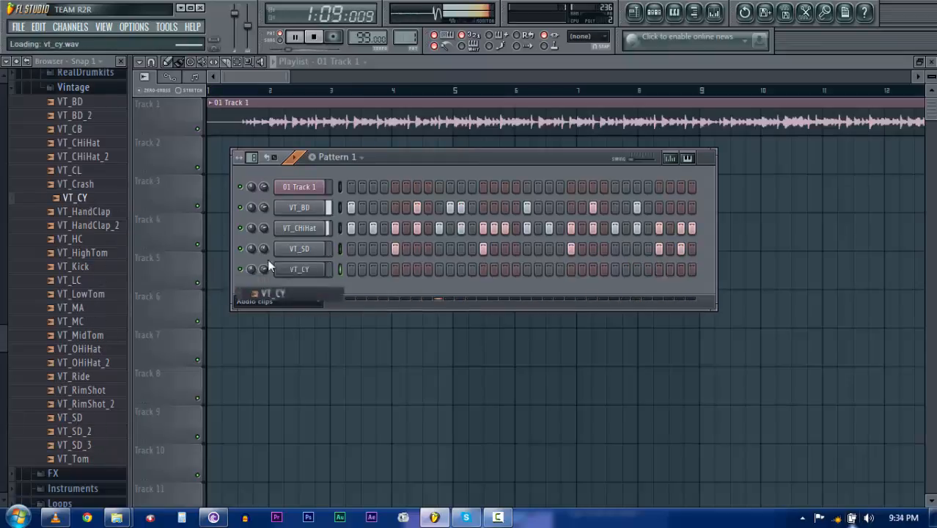
left_click(352, 269)
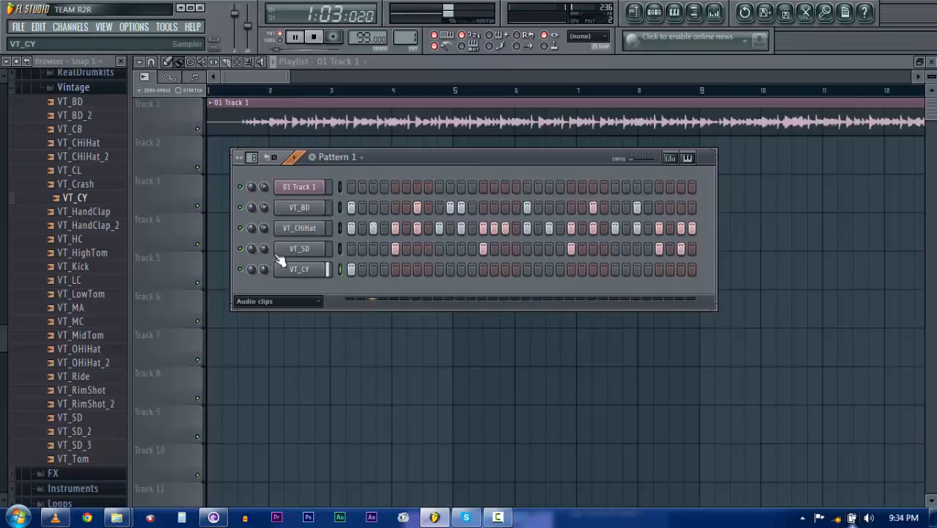
- Audition the VT_Crash, VT_CL, VT_CB and VT_BD_2 samples, and replace the VT_BD channel's sample with VT_BD_2
left_click(69, 184)
left_click(70, 171)
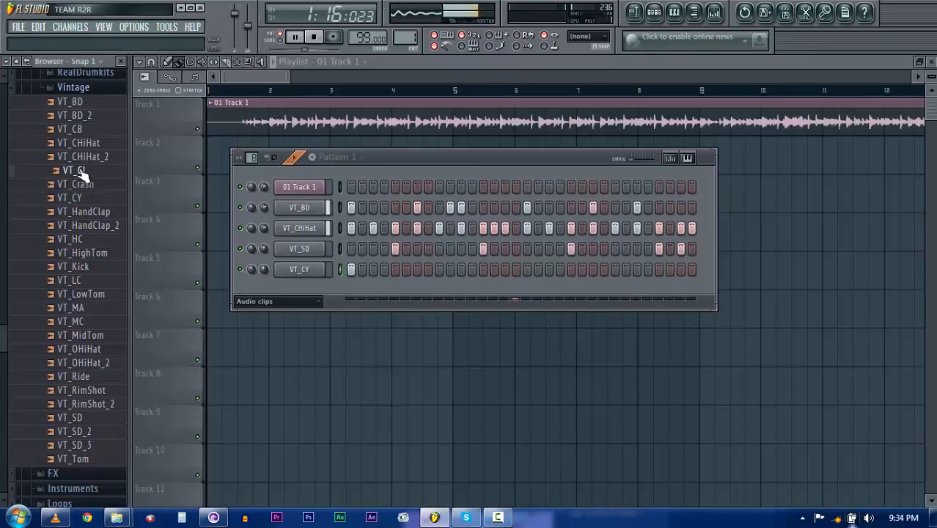
left_click(82, 116)
left_click(84, 129)
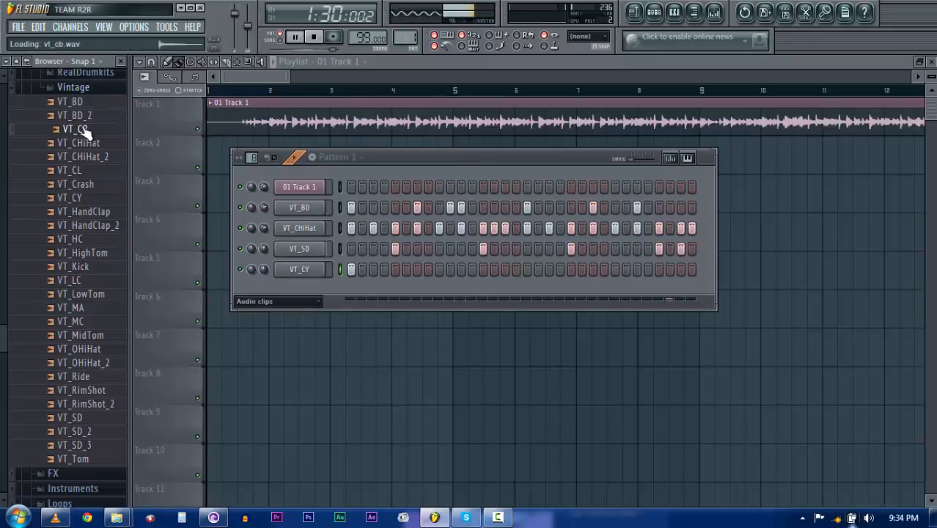
left_click(84, 117)
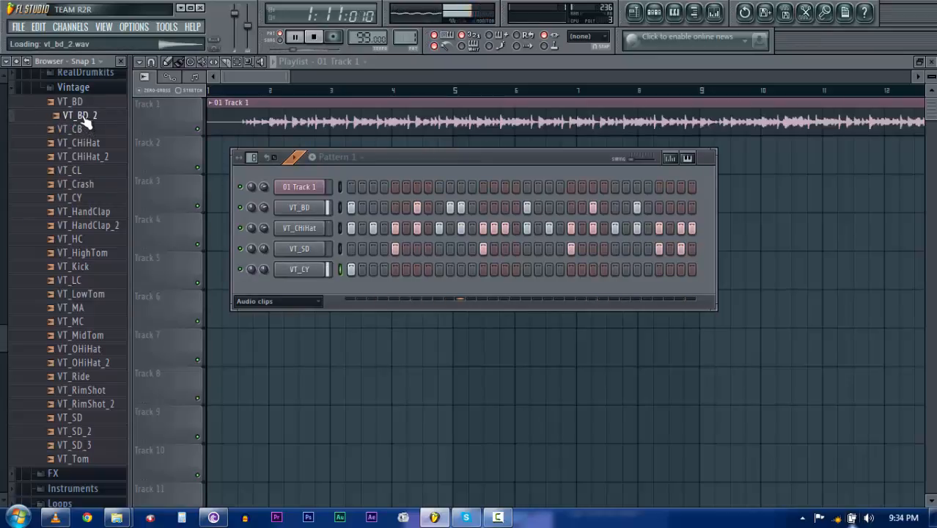
left_click_drag(84, 121, 291, 211)
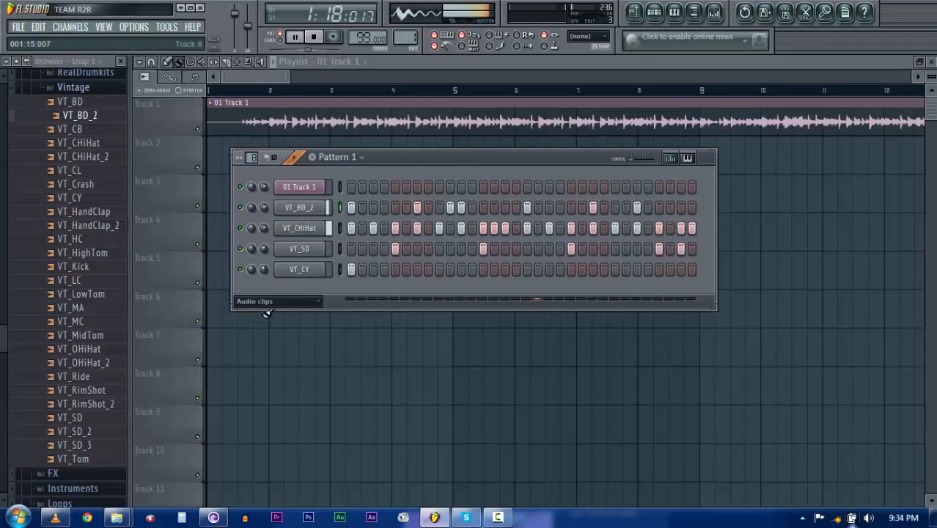
- Audition more Vintage samples, add VT_MA as a channel with hits on steps 9 and 25, and stop playback
left_click(82, 392)
left_click(84, 404)
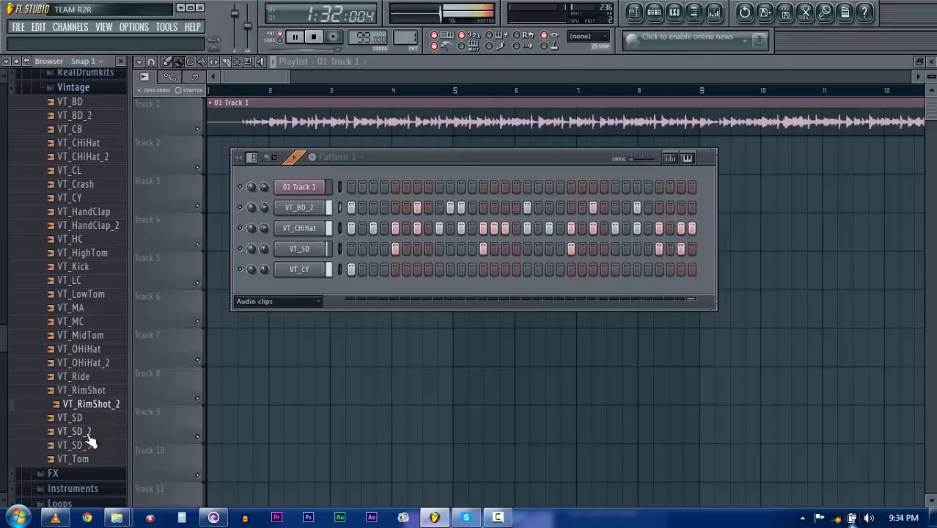
left_click(80, 445)
left_click(73, 321)
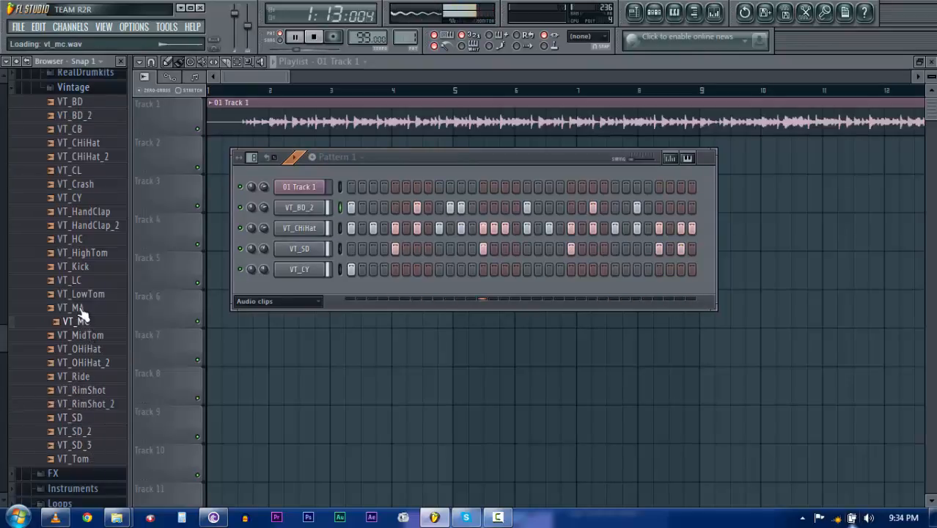
left_click(78, 308)
left_click_drag(82, 312, 293, 287)
left_click(439, 289)
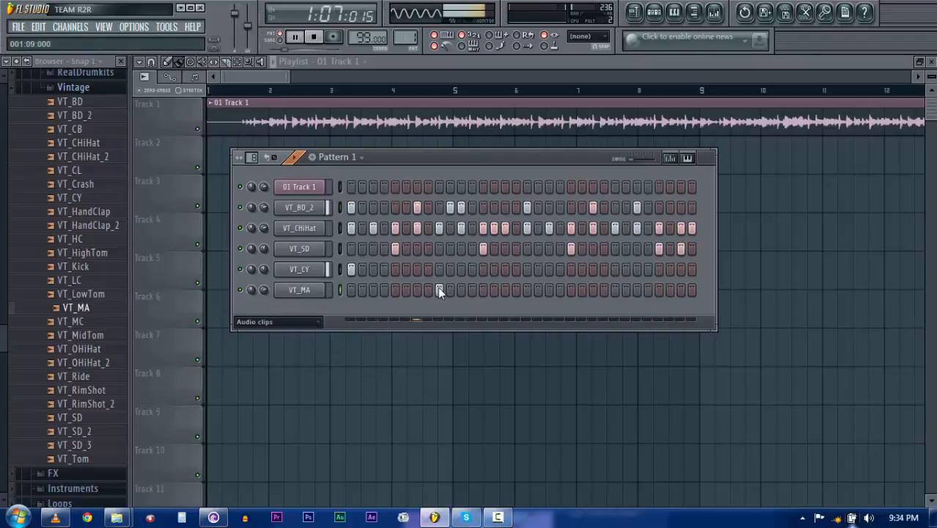
left_click(616, 289)
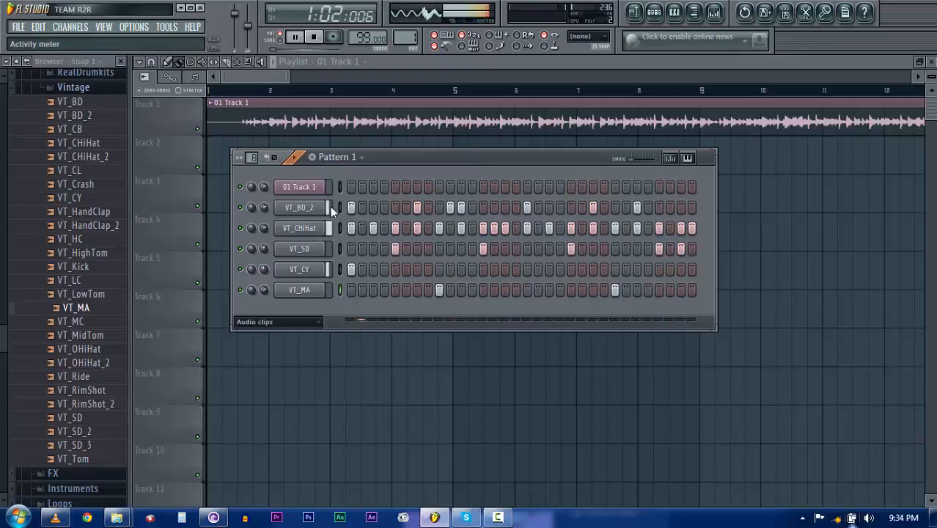
left_click(313, 37)
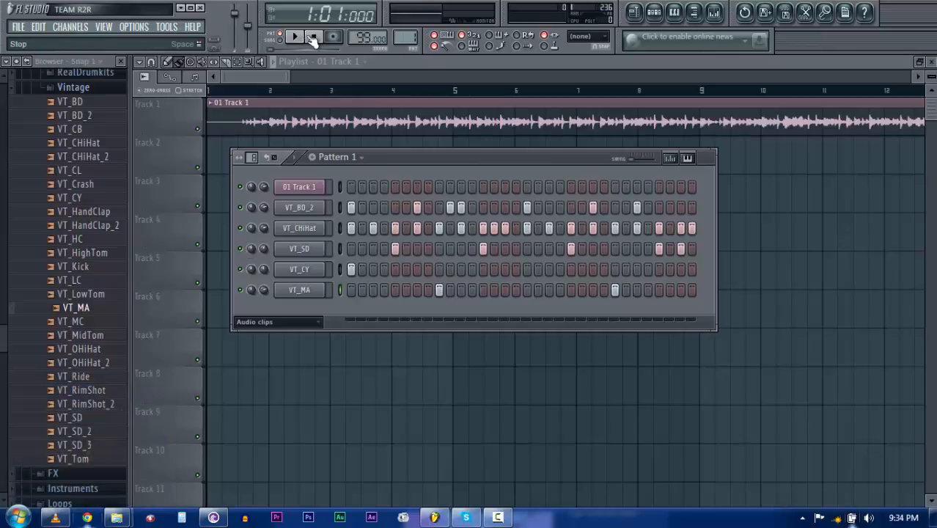
- Open the channel settings of the 01 Track 1 audio clip and route it to a free mixer track
left_click(250, 83)
left_click(210, 104)
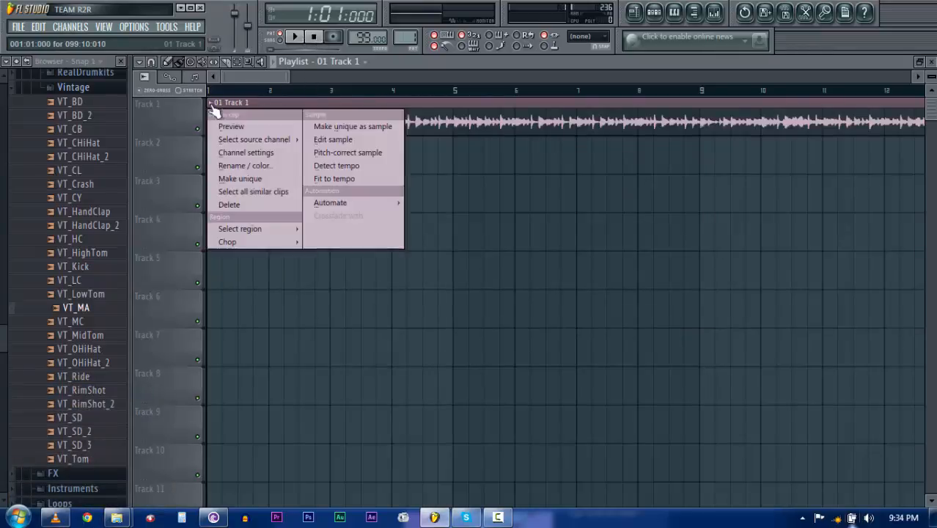
left_click(248, 152)
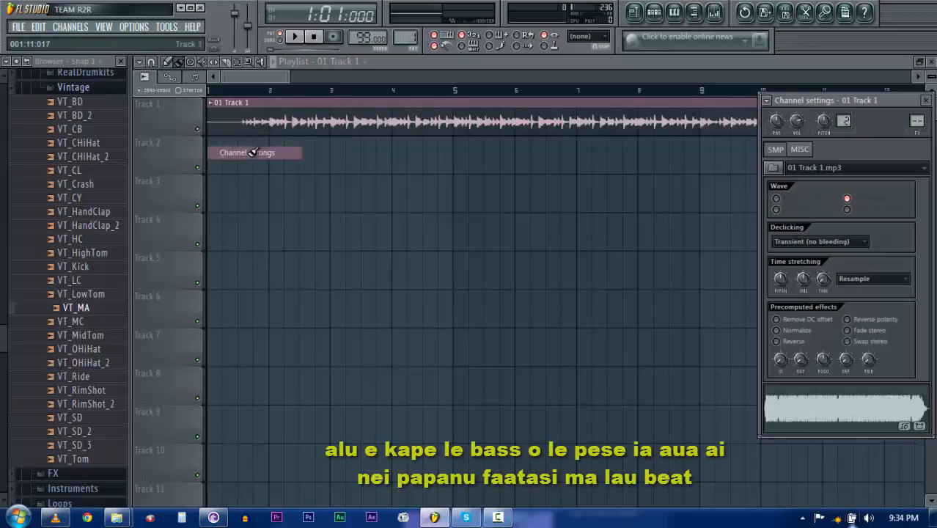
left_click(768, 103)
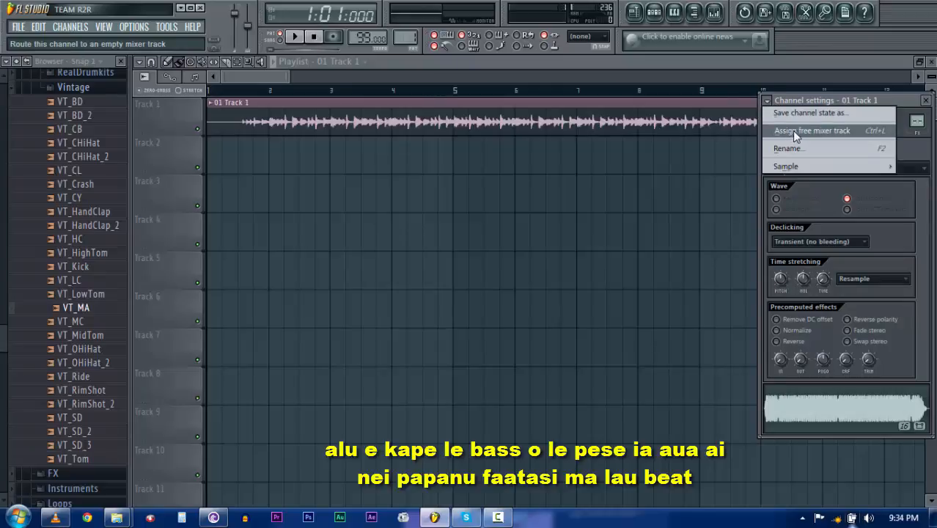
left_click(792, 131)
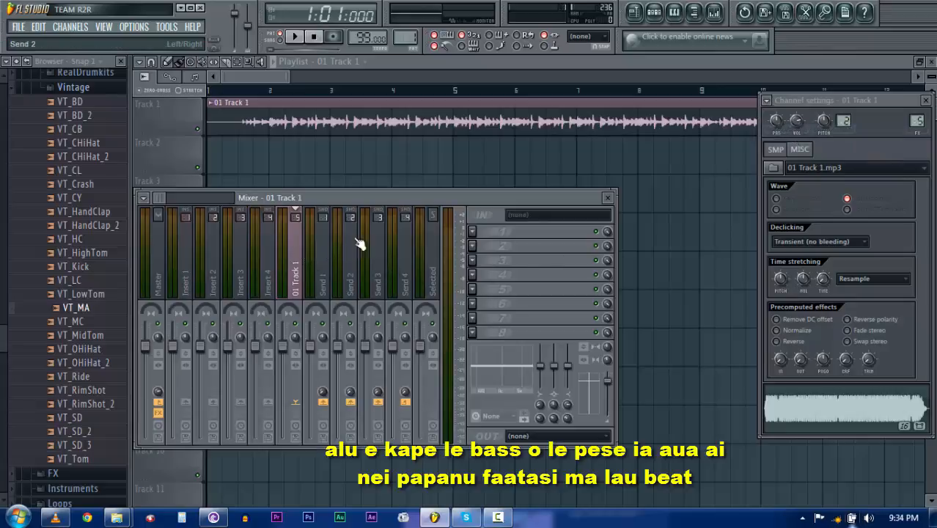
left_click(475, 232)
mouse_move(513, 246)
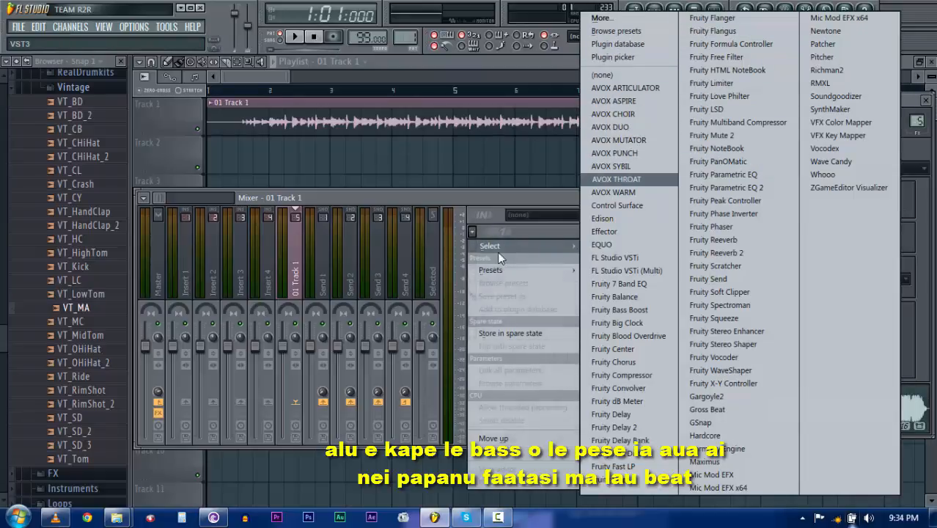
left_click(493, 197)
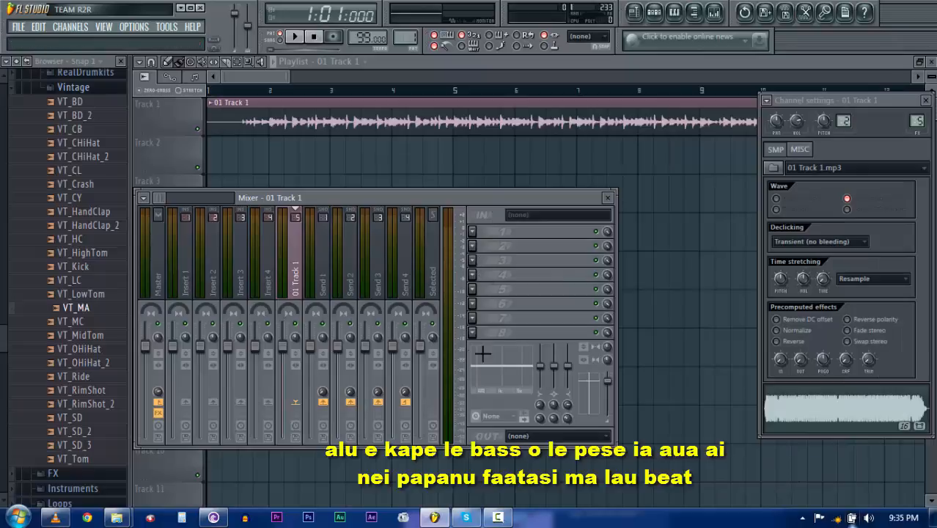
- Reduce the low and mid EQ bands on the 01 Track 1 mixer track and set its channel volume to 57%
mouse_move(543, 372)
left_mouse_down()
mouse_move(543, 381)
mouse_move(554, 375)
left_mouse_up()
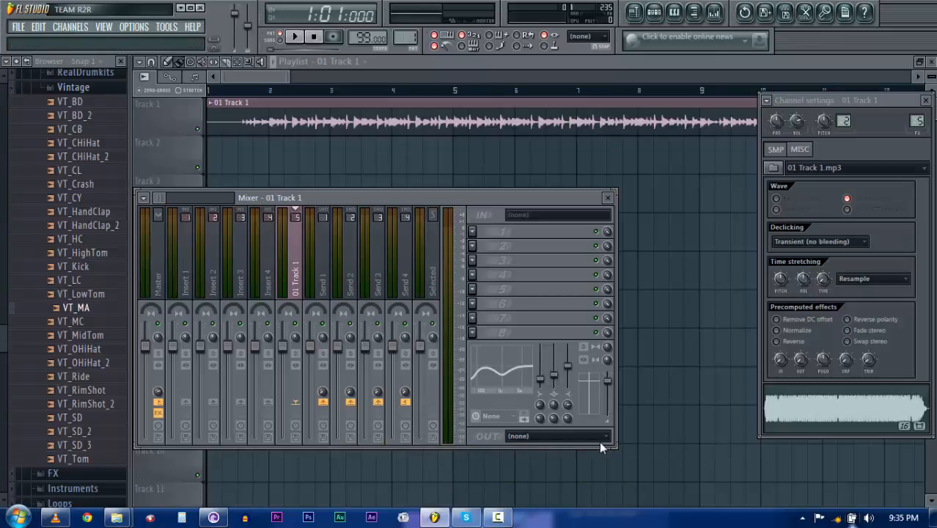
mouse_move(541, 401)
left_mouse_down()
mouse_move(540, 410)
mouse_move(544, 382)
left_mouse_up()
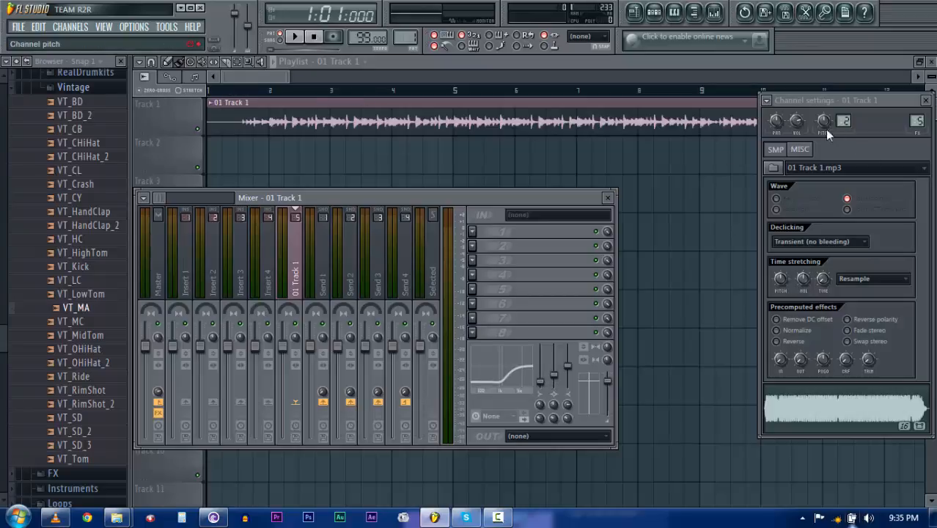
left_click_drag(798, 122, 797, 124)
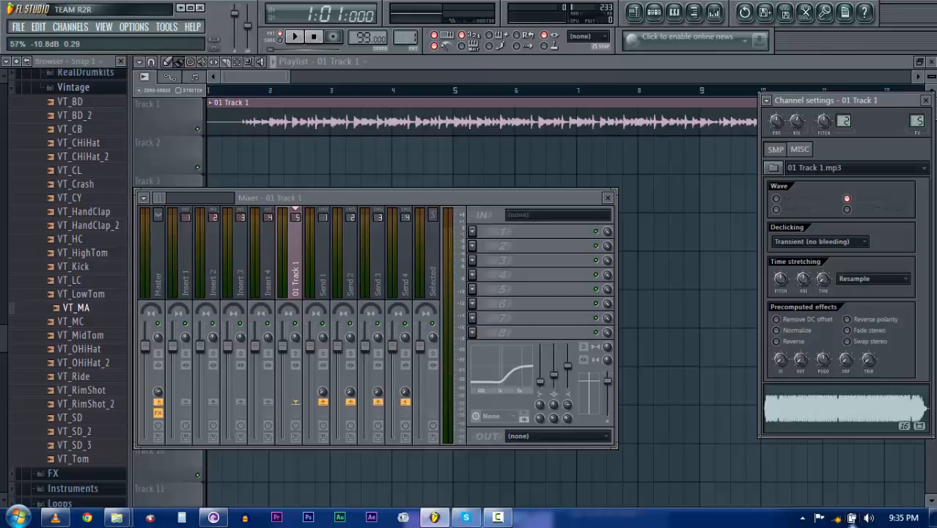
- Play the song from 1:06 in the playlist and turn off the metronome
left_click(238, 81)
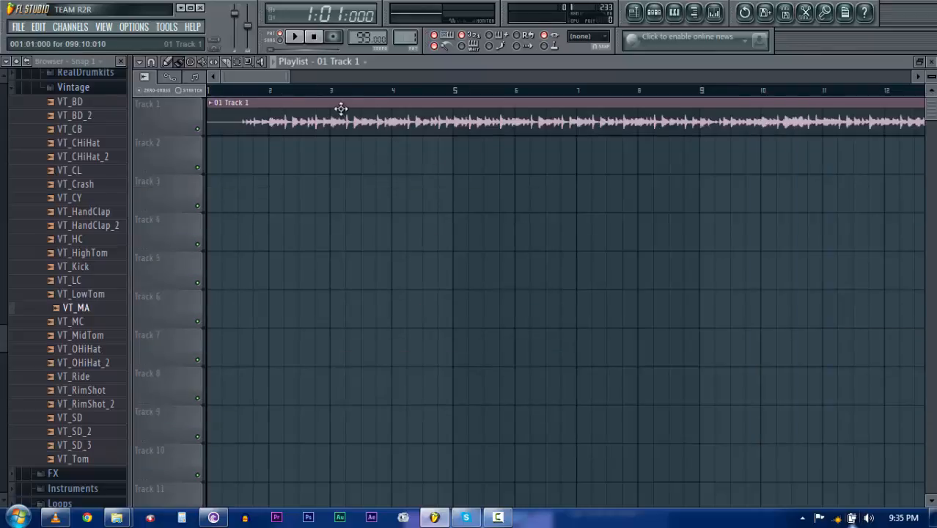
left_click(226, 91)
key("space")
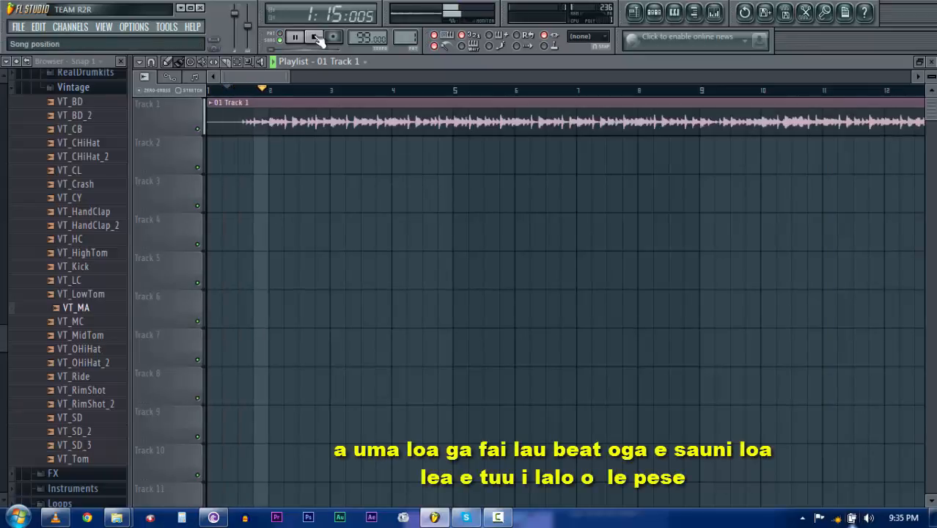
key("space")
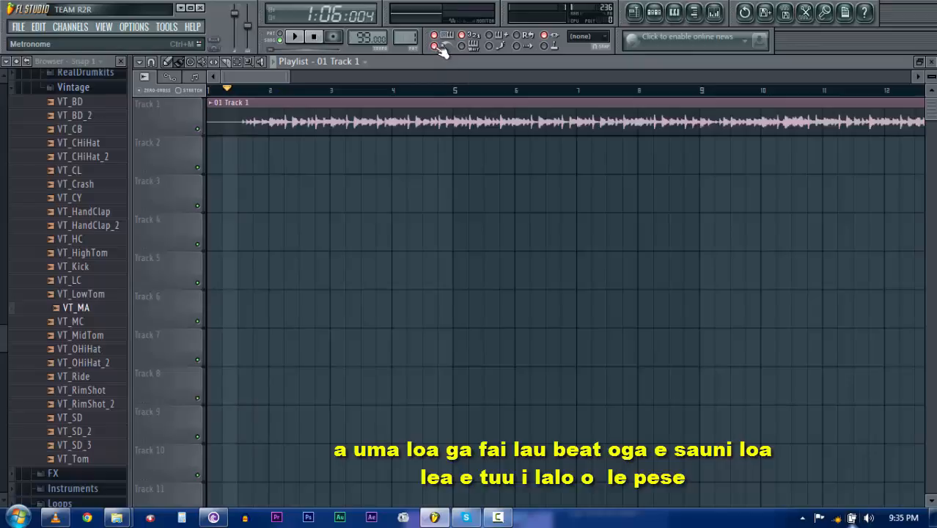
left_click(434, 45)
key("space")
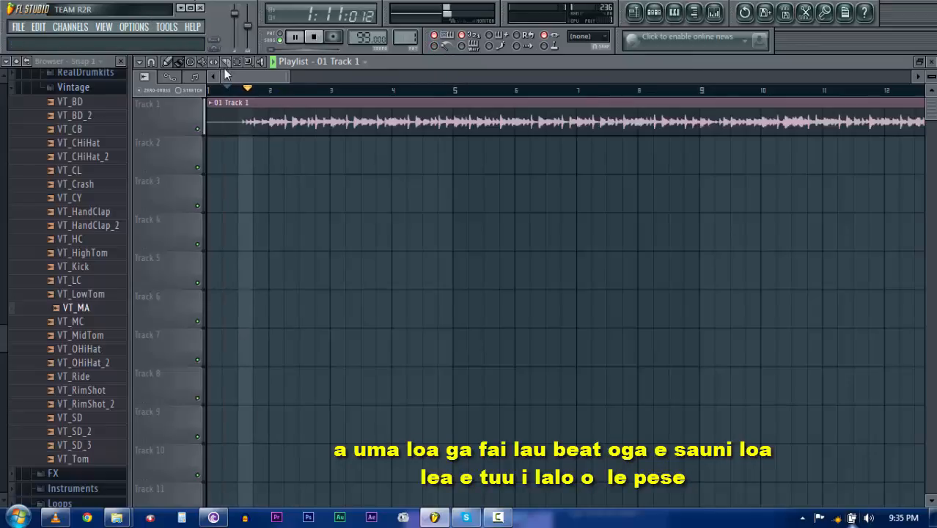
key("space")
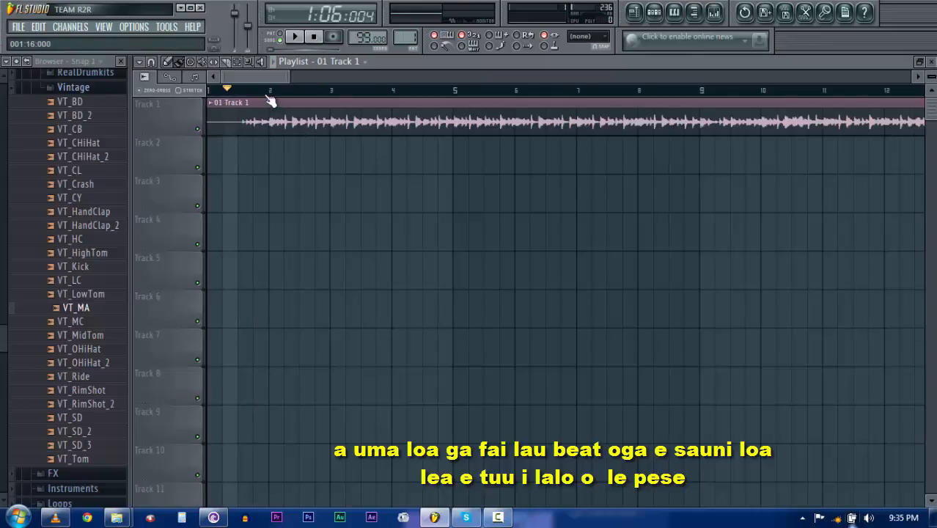
- Move the 01 Track 1 clip to start at 1:04:018 so its beats line up with the grid, and play it back
scroll(267, 97, "up", 2)
scroll(270, 101, "up", 3)
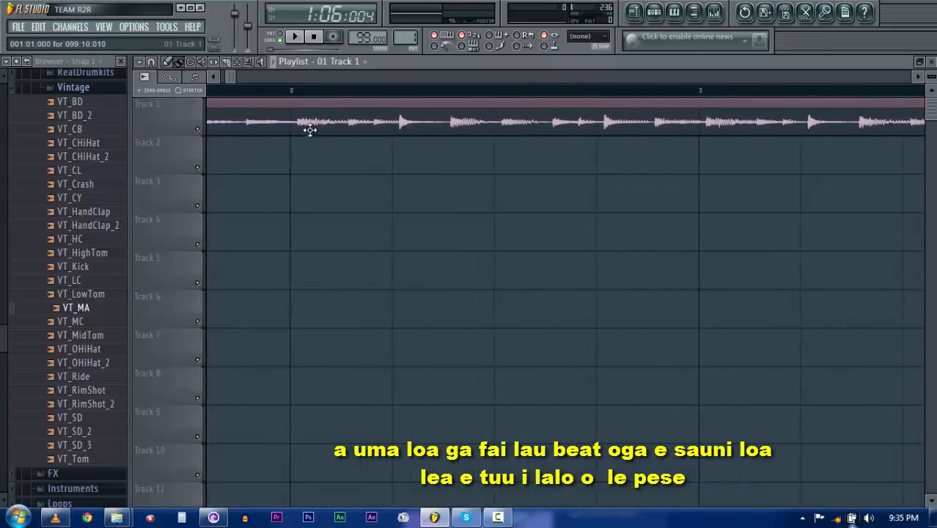
left_click_drag(311, 118, 438, 115)
key("space")
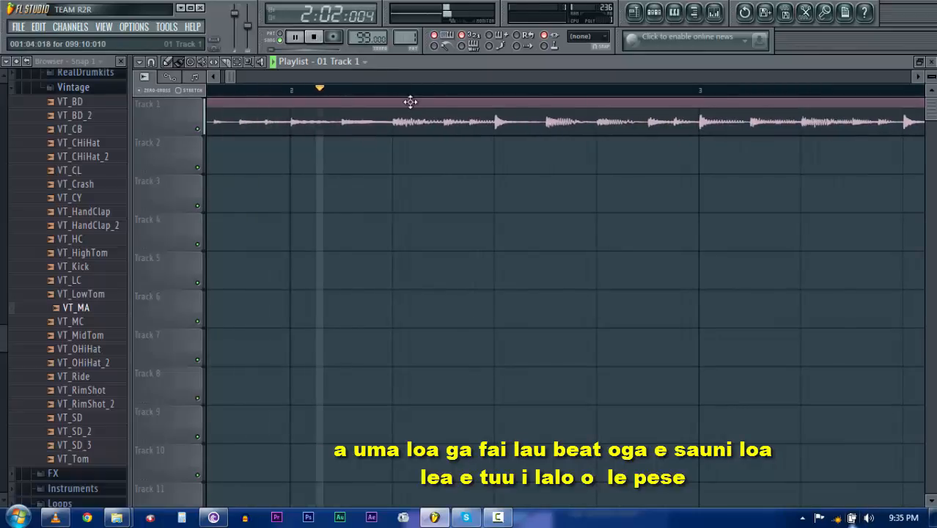
key("space")
- Place a Pattern 1 clip on playlist Track 2 at 2:05:000 and play it together with the song
left_click(360, 64)
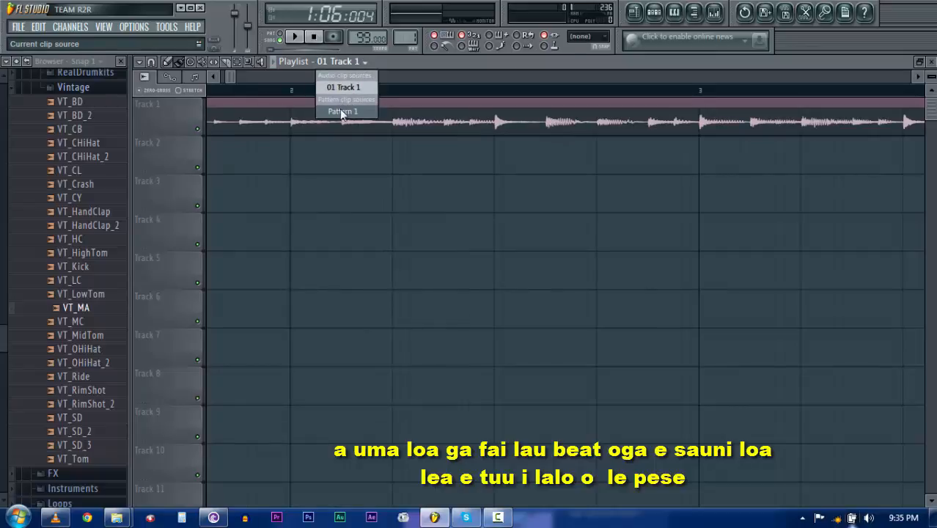
left_click(654, 12)
left_click(654, 13)
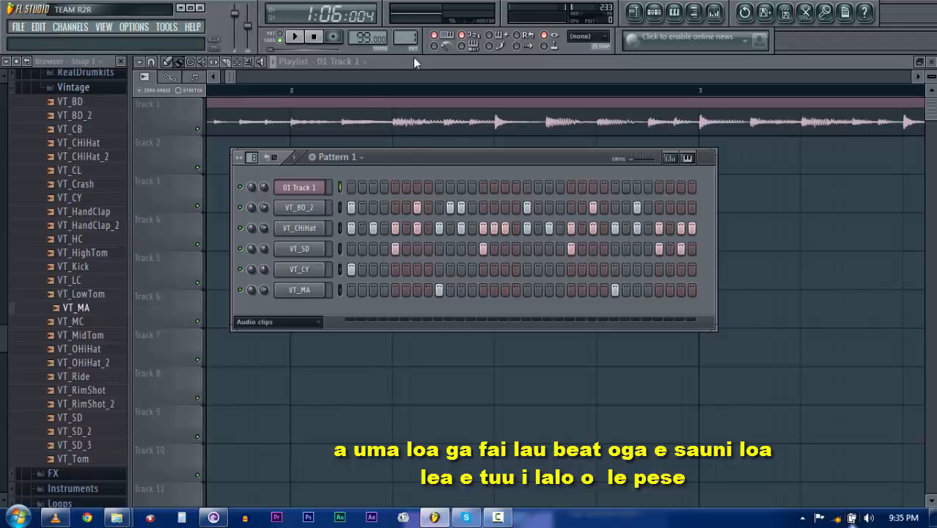
left_click(342, 66)
left_click(348, 114)
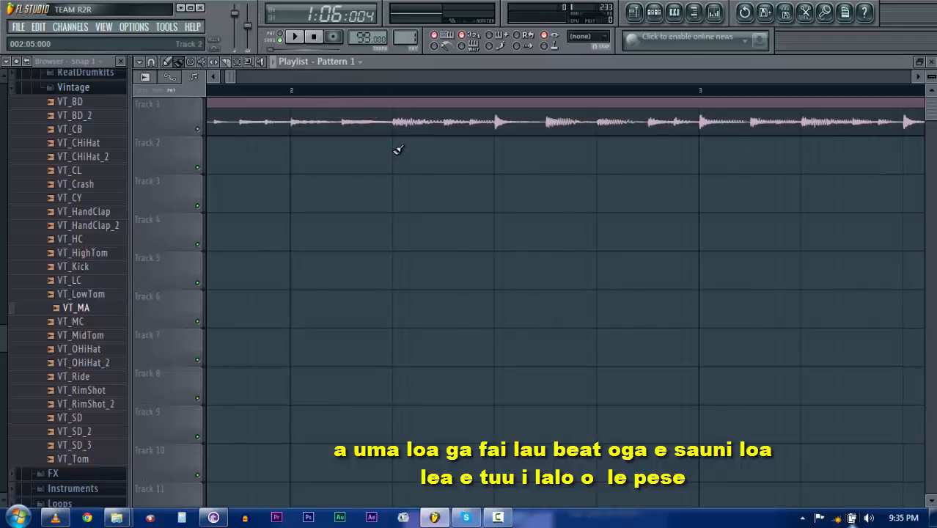
left_click(397, 149)
key("space")
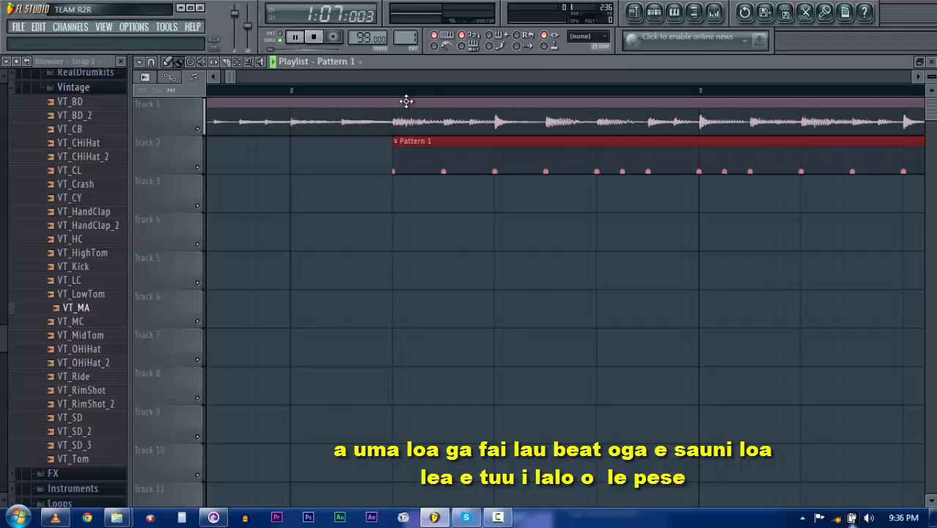
scroll(406, 102, "down", 3)
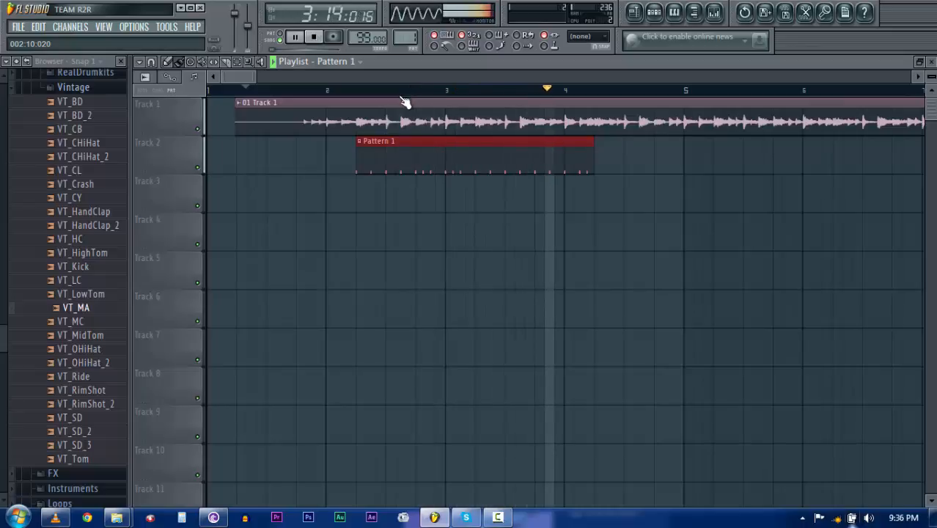
key("space")
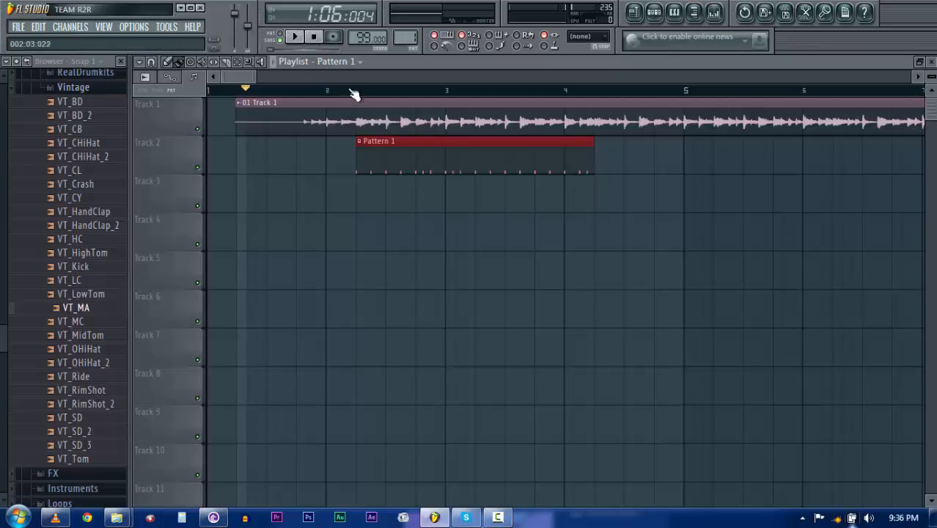
- Paint repeated Pattern 1 clips along Track 2 from just after the first clip to about bar 33
scroll(352, 95, "down", 5)
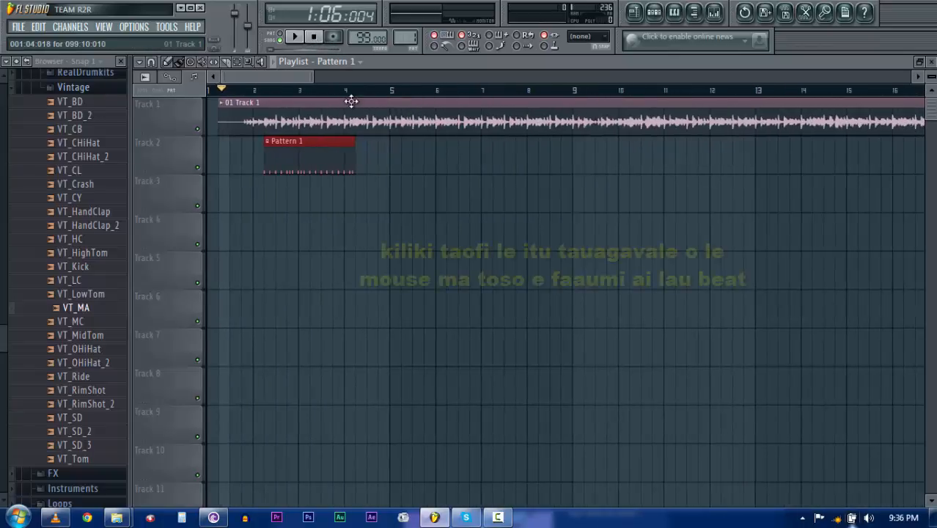
left_click_drag(351, 101, 346, 79)
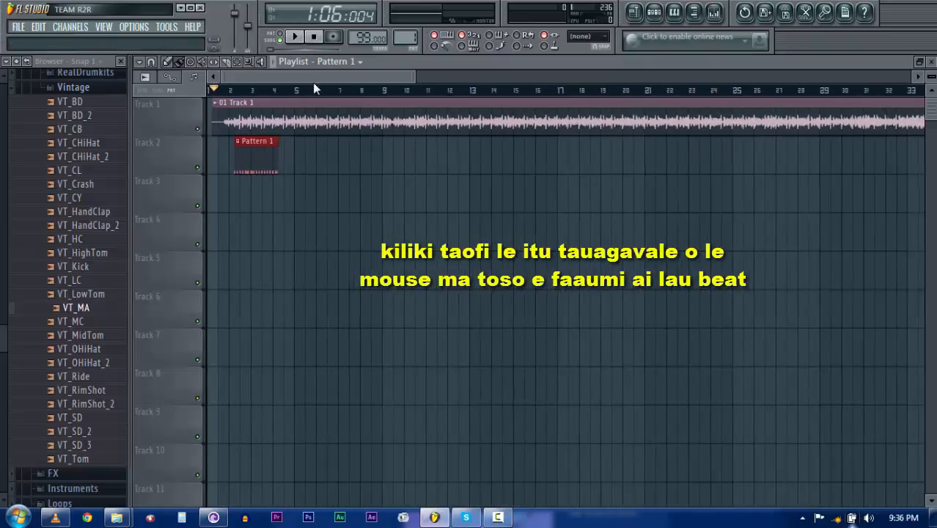
mouse_move(286, 152)
left_mouse_down()
mouse_move(394, 160)
mouse_move(579, 140)
mouse_move(592, 172)
mouse_move(922, 154)
left_mouse_up()
scroll(282, 90, "up", 5)
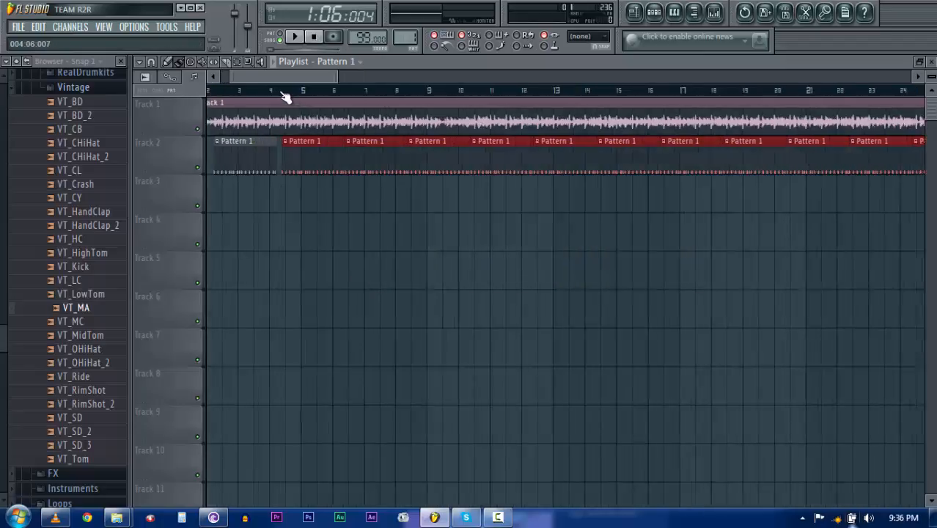
scroll(266, 90, "up", 6)
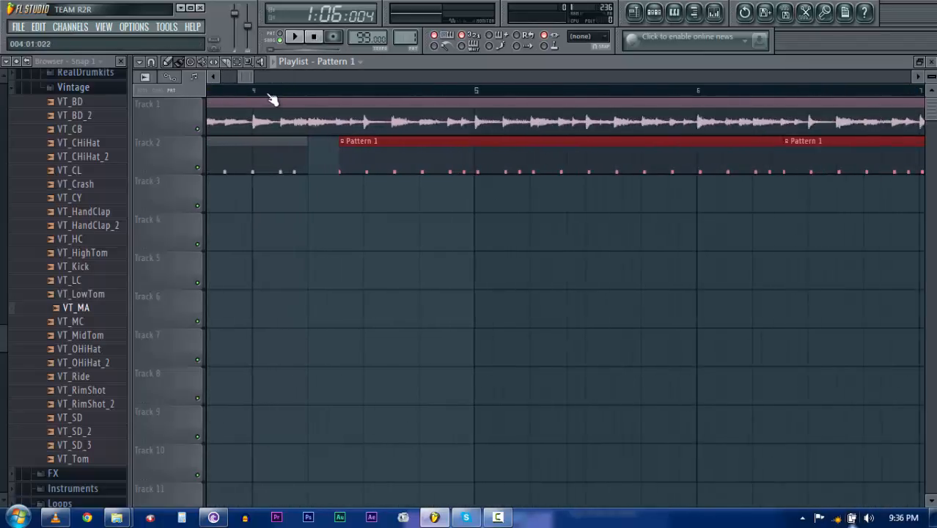
- Move the repeated Pattern 1 clips on Track 2 directly against the end of the first clip and play the arrangement back
left_click_drag(596, 146, 472, 145)
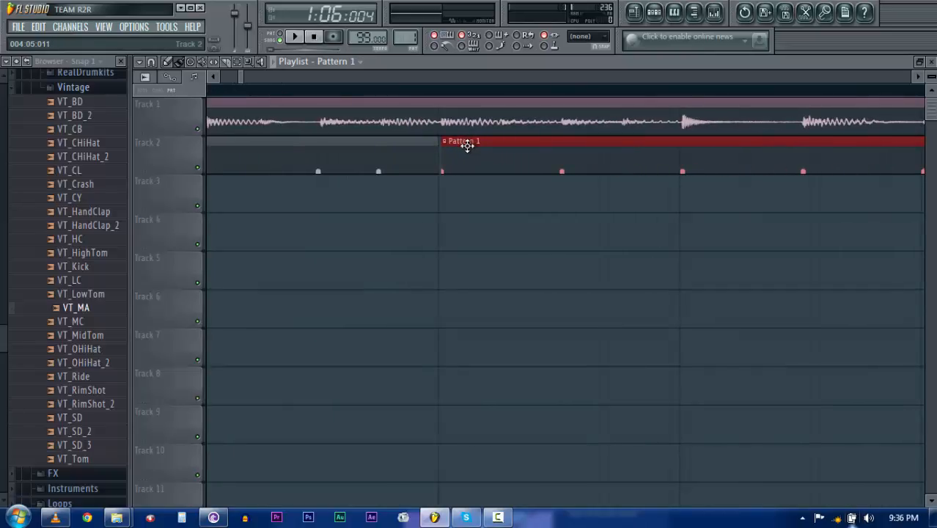
scroll(448, 97, "down", 3)
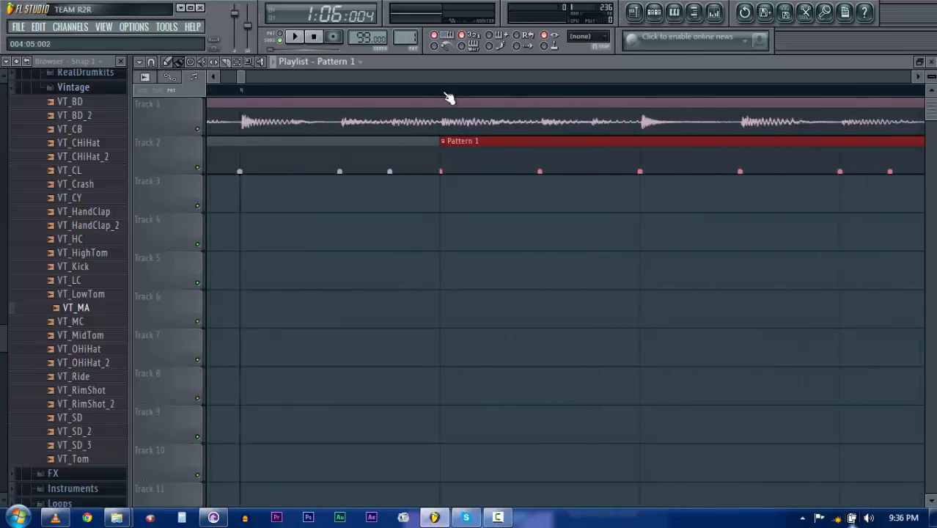
scroll(449, 97, "down", 6)
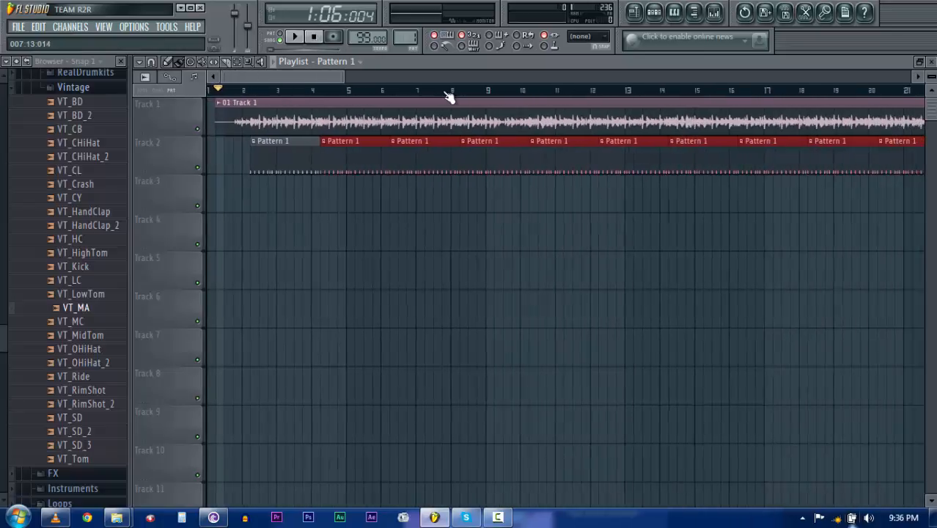
key("space")
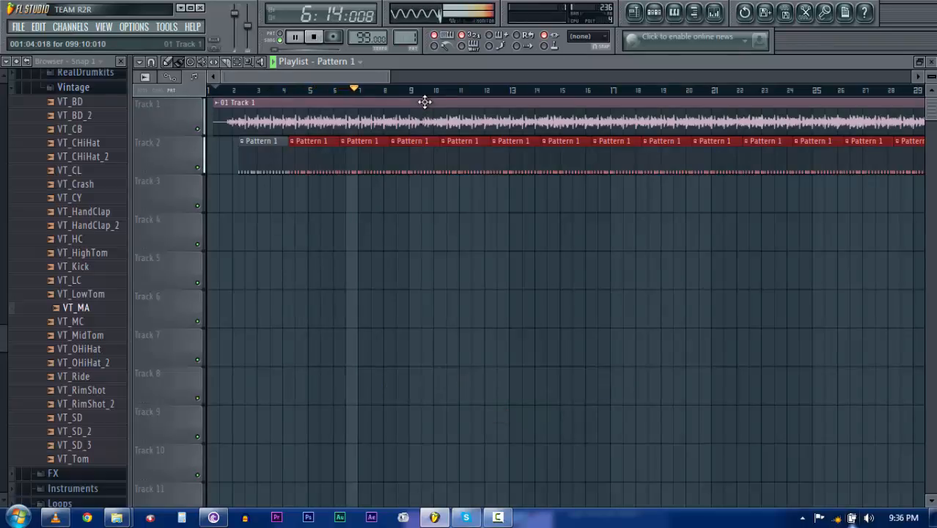
left_click(314, 38)
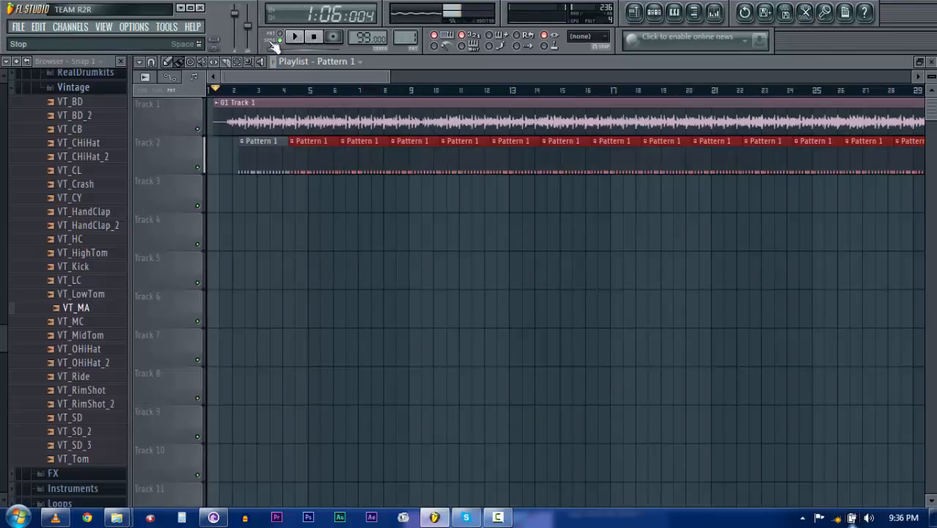
- Rename playlist Track 2 to "beat 1" and color it green
right_click(177, 154)
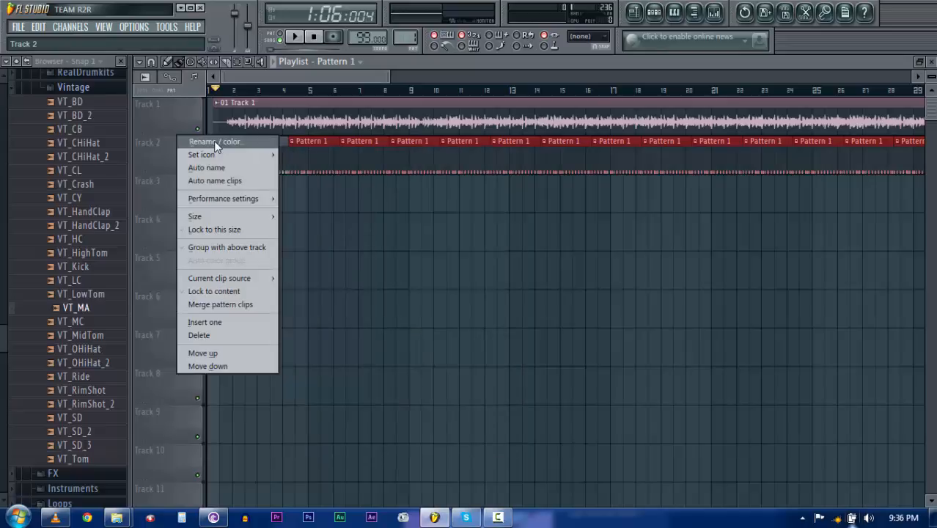
left_click(214, 141)
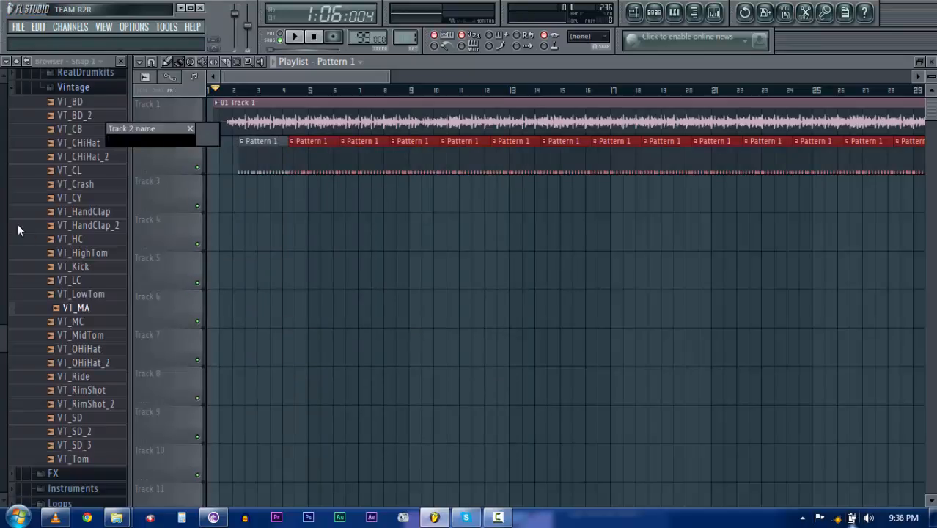
type("beat 1")
left_click(203, 139)
left_click(231, 162)
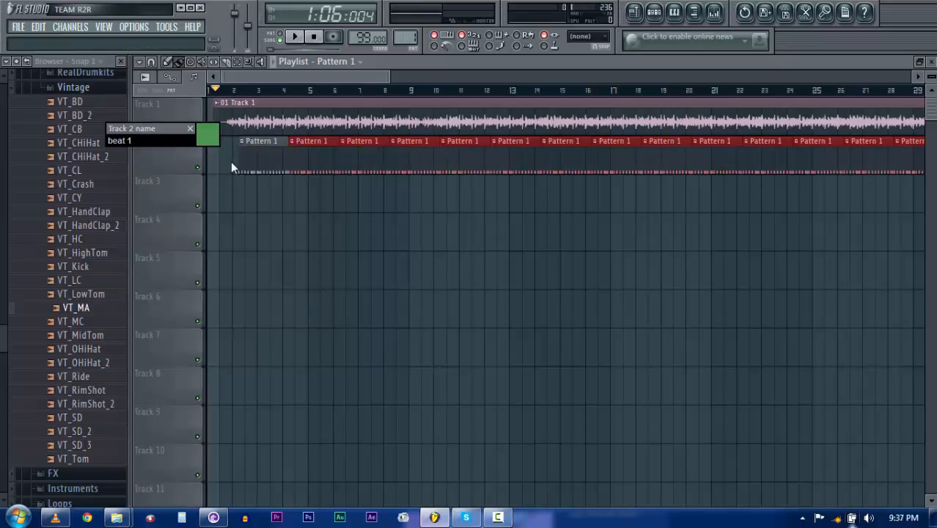
key("Return")
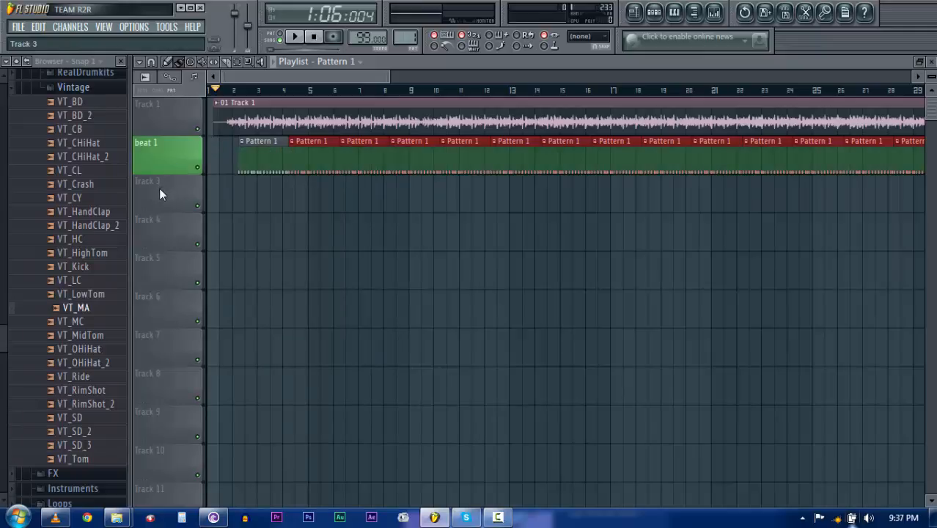
- Rename playlist Track 3 to "beat 2" and color it blue
right_click(159, 187)
left_click(184, 181)
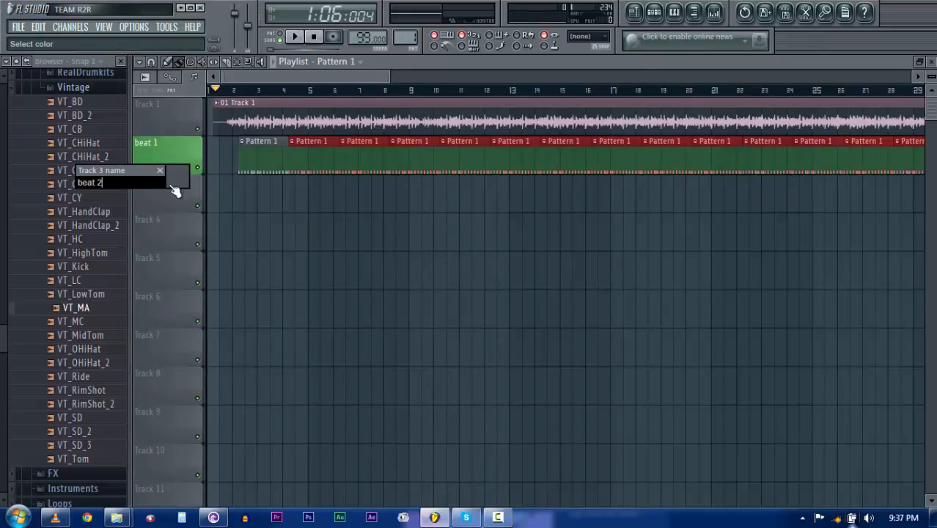
left_click(185, 184)
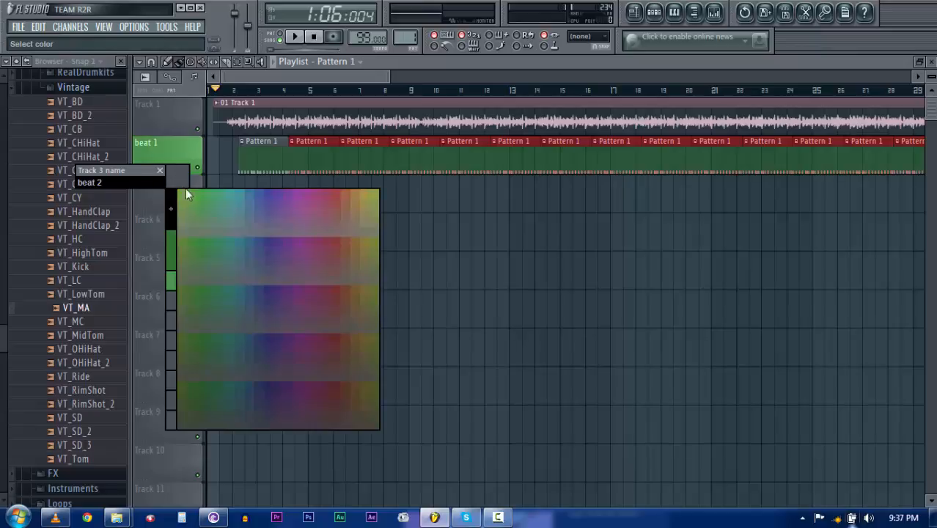
left_click(261, 198)
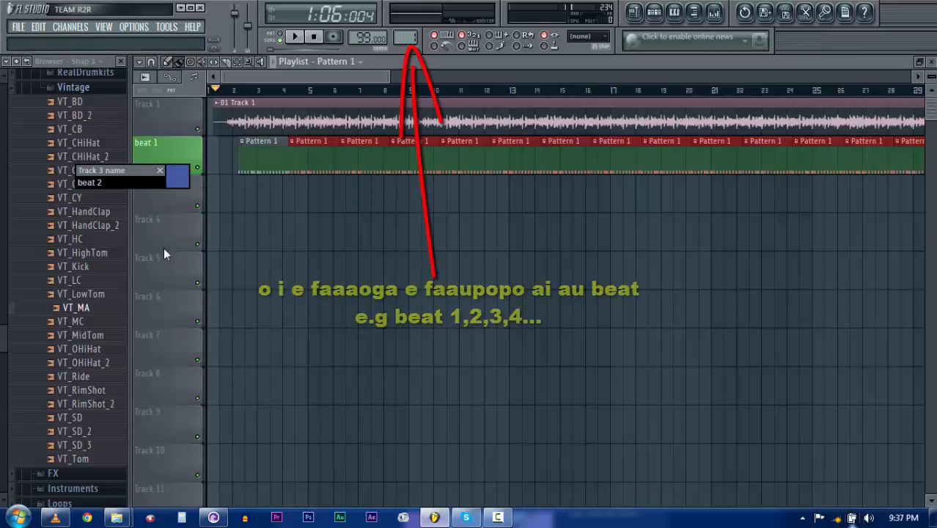
key("Return")
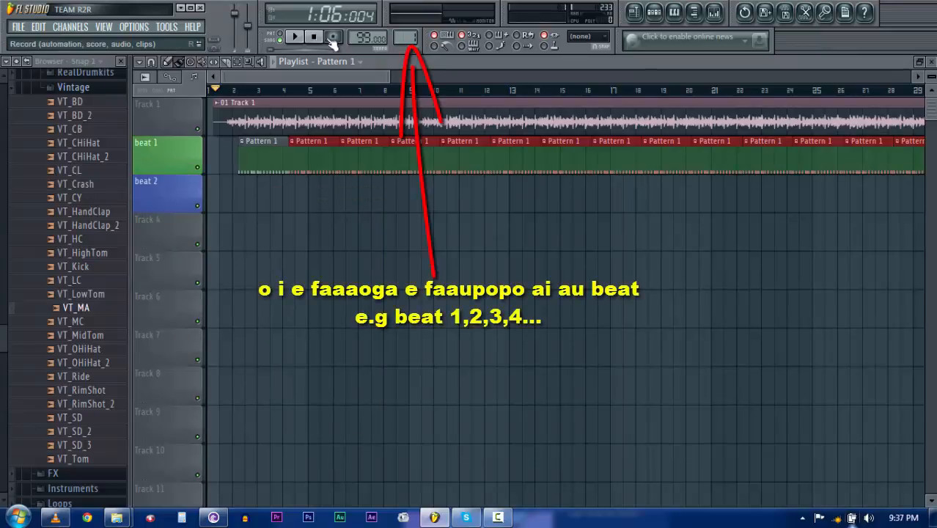
- Switch the step sequencer to Pattern 2, preview the VT_SD sample and show the keyboard editor for the VT_SD channel
left_click(635, 13)
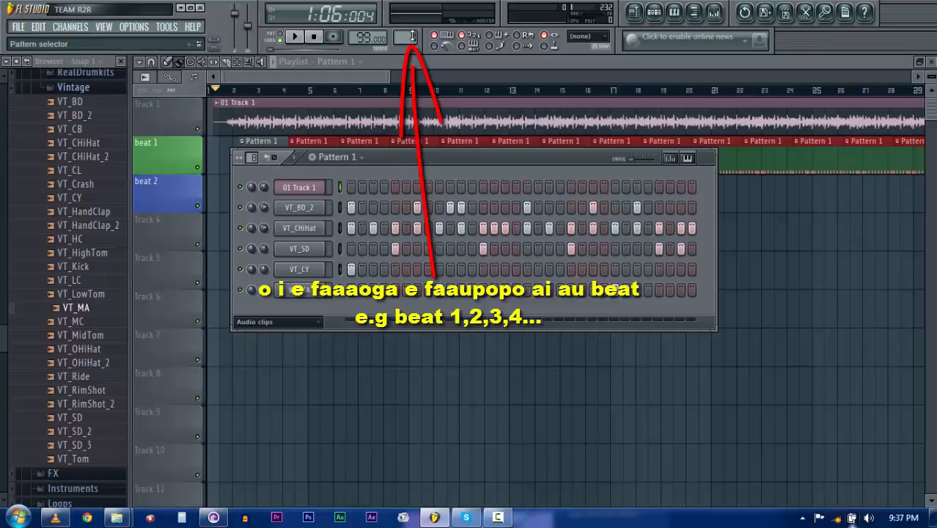
scroll(405, 36, "up", 1)
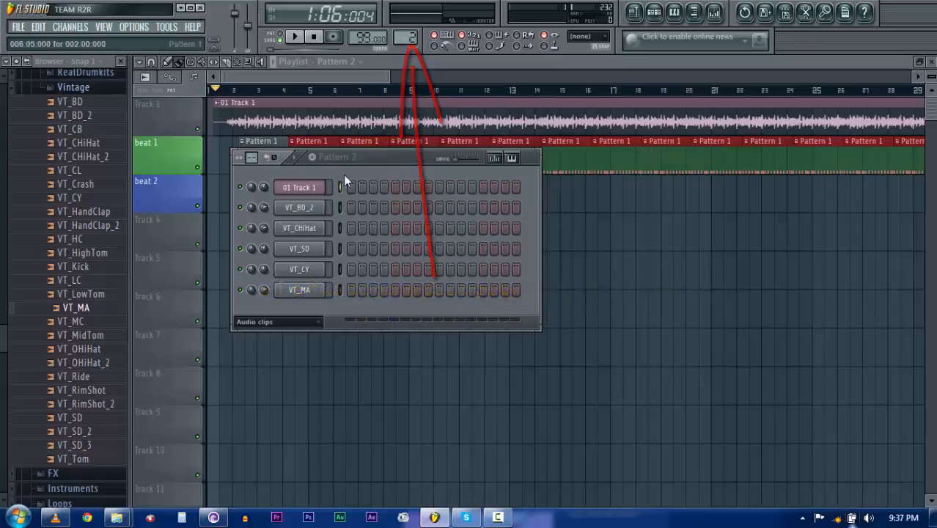
left_click_drag(391, 166, 469, 189)
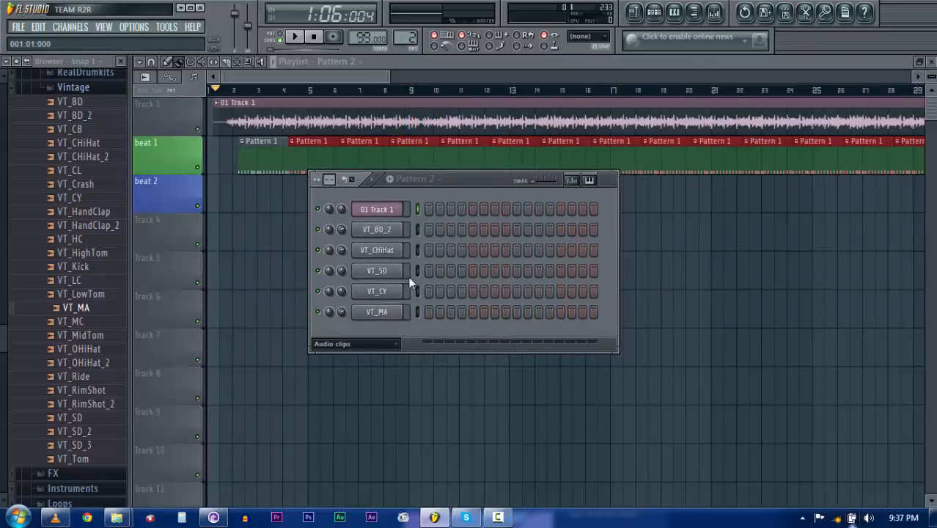
left_click(382, 301)
left_click(388, 271)
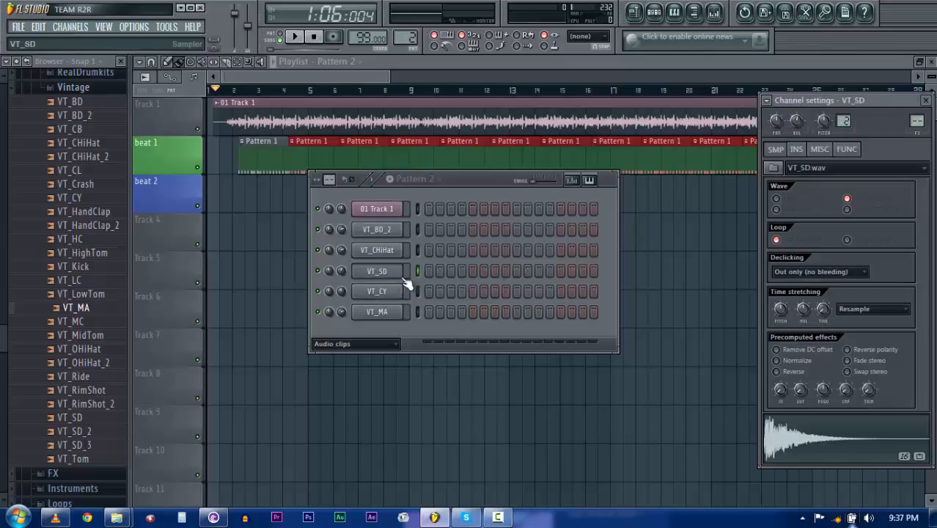
left_click(781, 448)
left_click(589, 181)
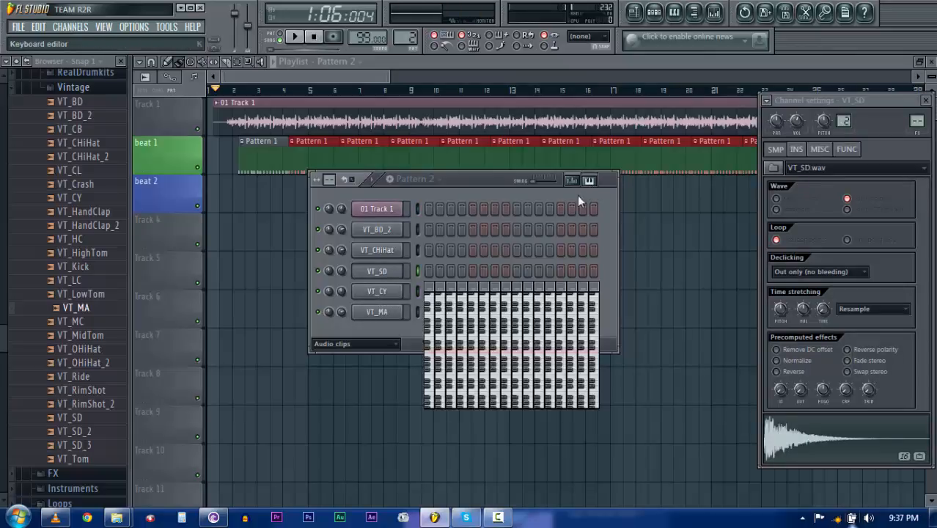
- Enter VT_SD notes on steps 1, 3, 6, 7, 10, 12, 14, 15 and 16 of Pattern 2, rising in pitch over the last three
left_click(430, 338)
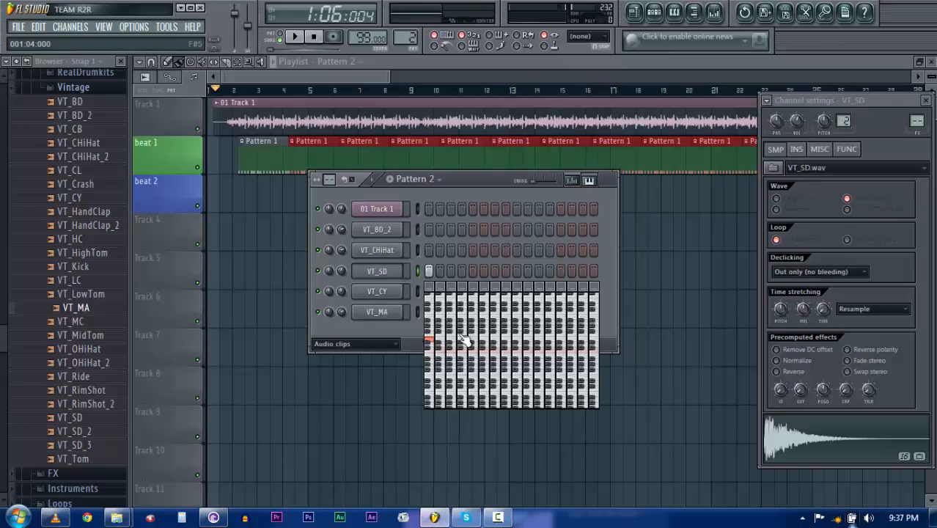
left_click(453, 340)
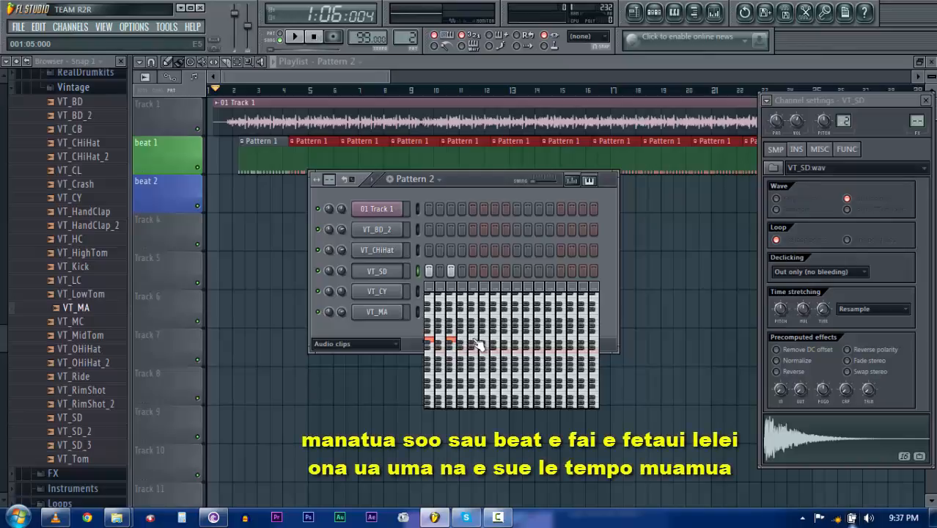
left_click(485, 337)
left_click(496, 339)
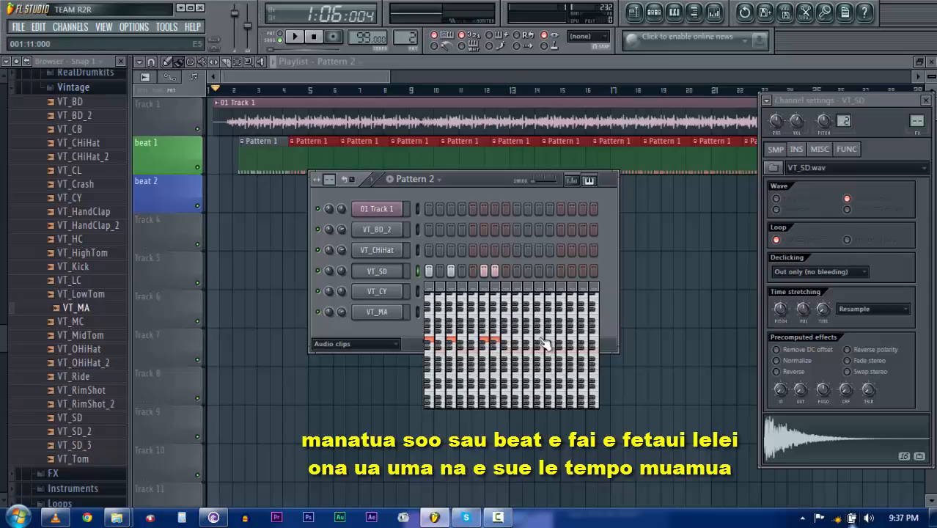
left_click(528, 339)
left_click(594, 328)
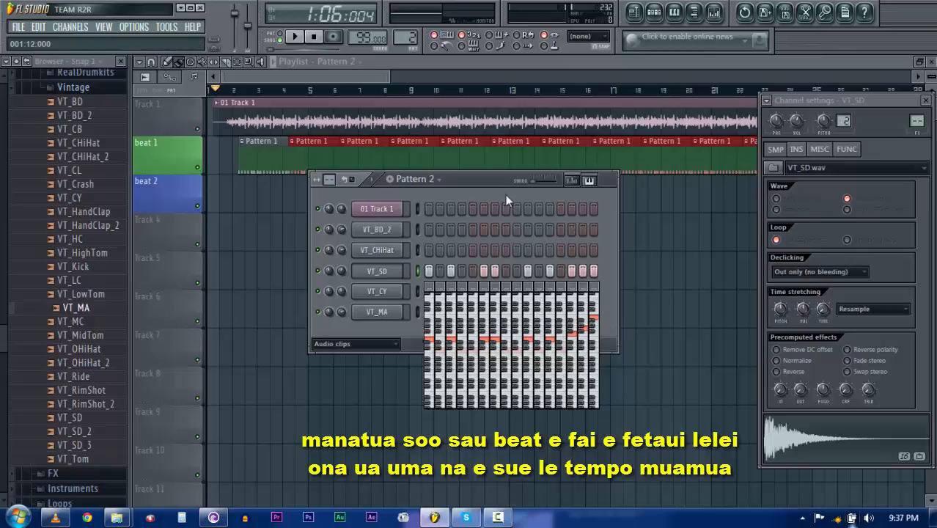
- Play Pattern 2 and add a VT_SD note on step 13, pitched the same as step 14
key("space")
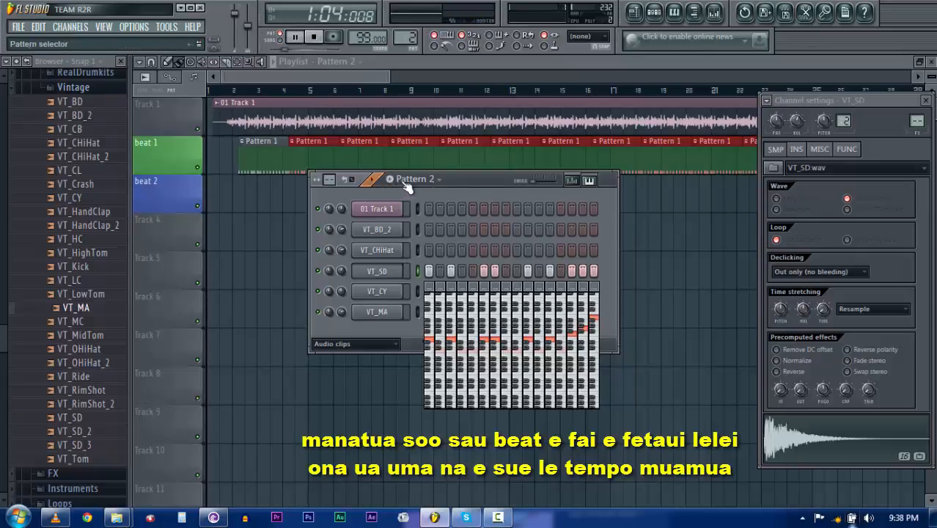
left_click(560, 272)
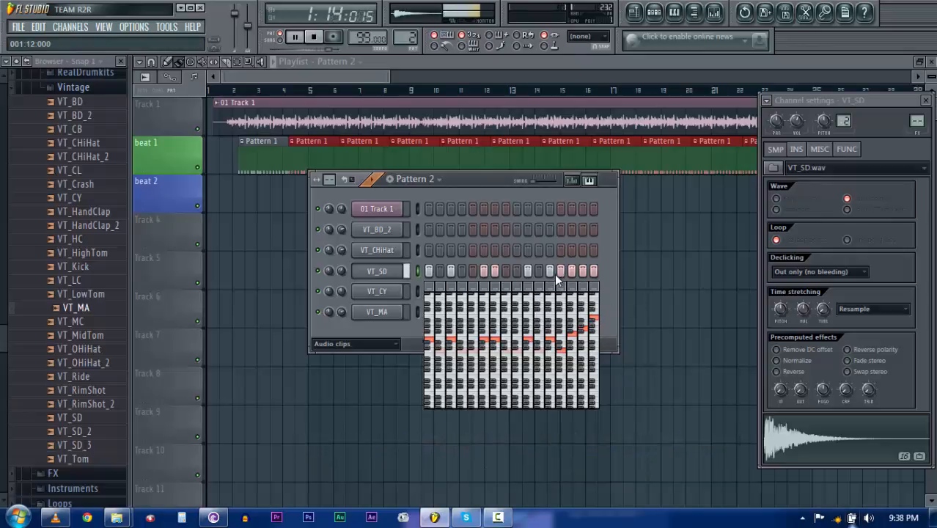
key("space")
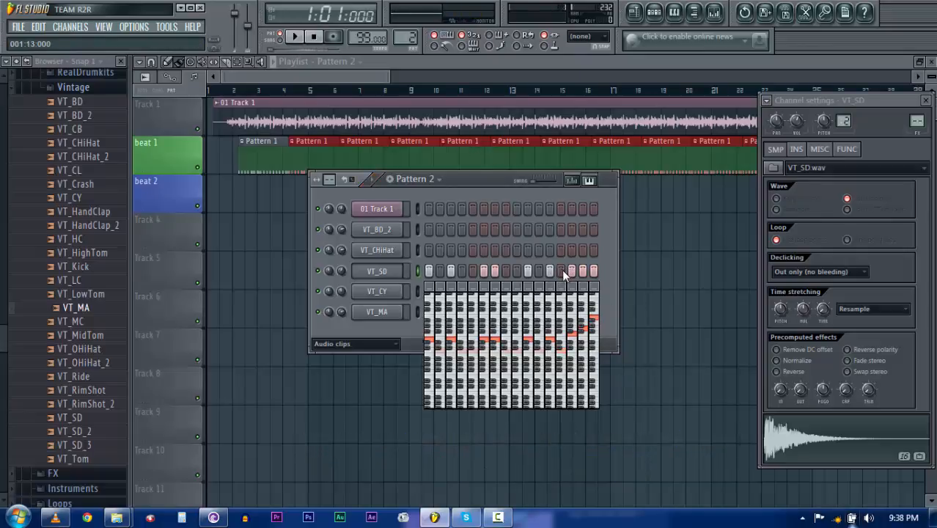
left_click(571, 327)
left_click(569, 339)
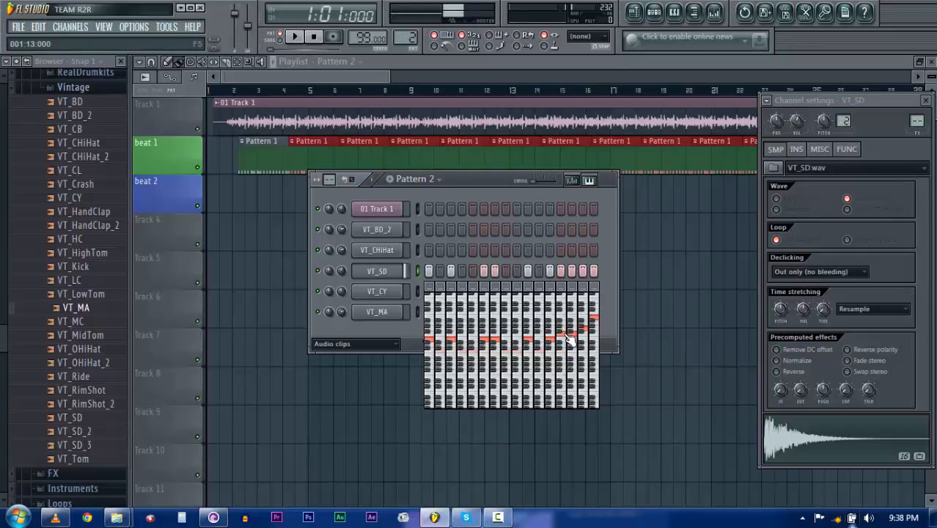
- Place a Pattern 2 clip on the beat 2 track so it ends exactly where the first Pattern 1 clip begins
left_click(340, 80)
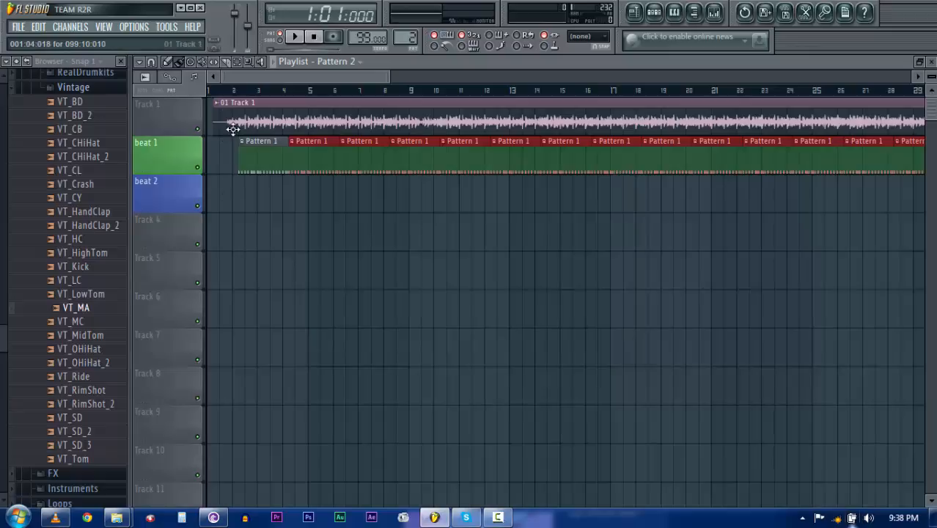
scroll(229, 97, "up", 3)
scroll(228, 97, "up", 5)
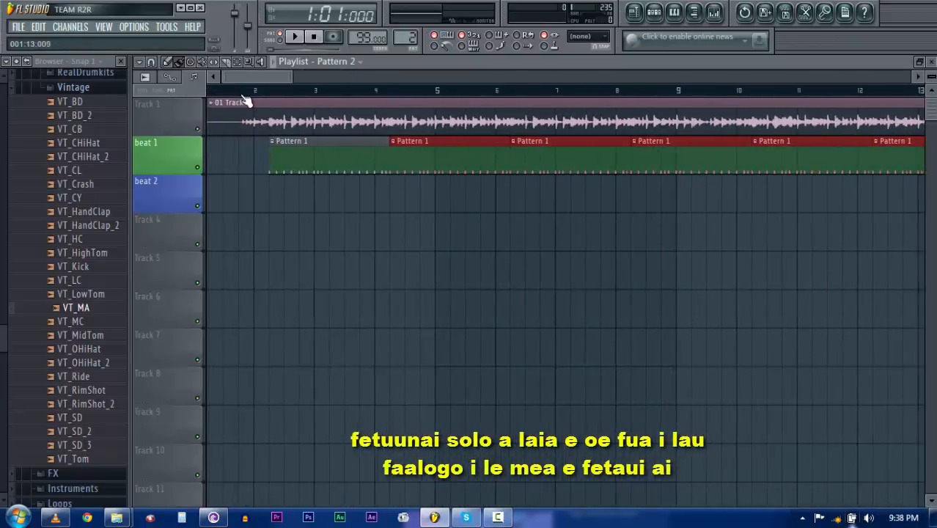
scroll(273, 100, "up", 5)
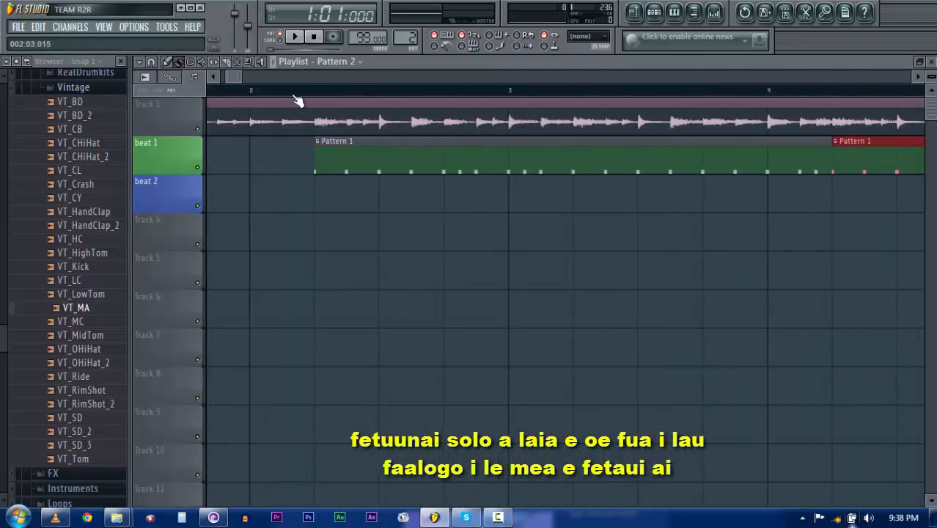
left_click(291, 192)
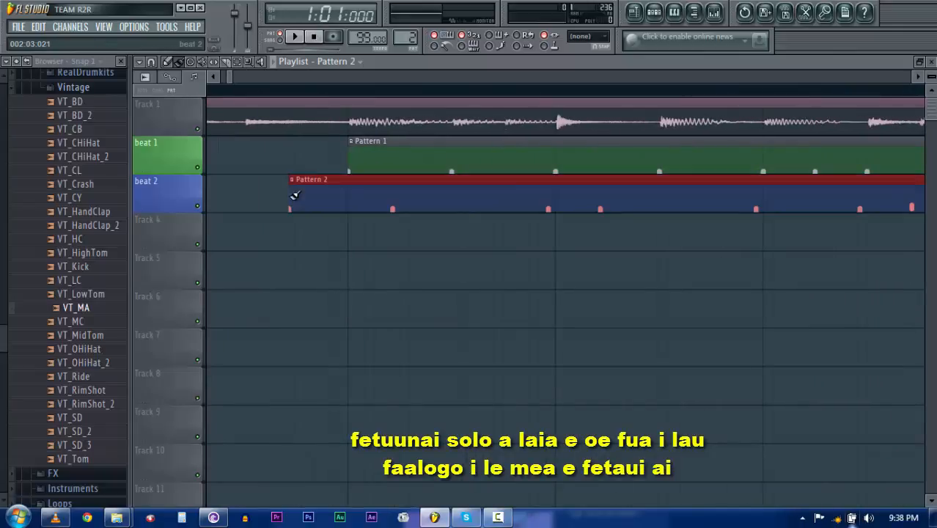
left_click_drag(306, 191, 203, 189)
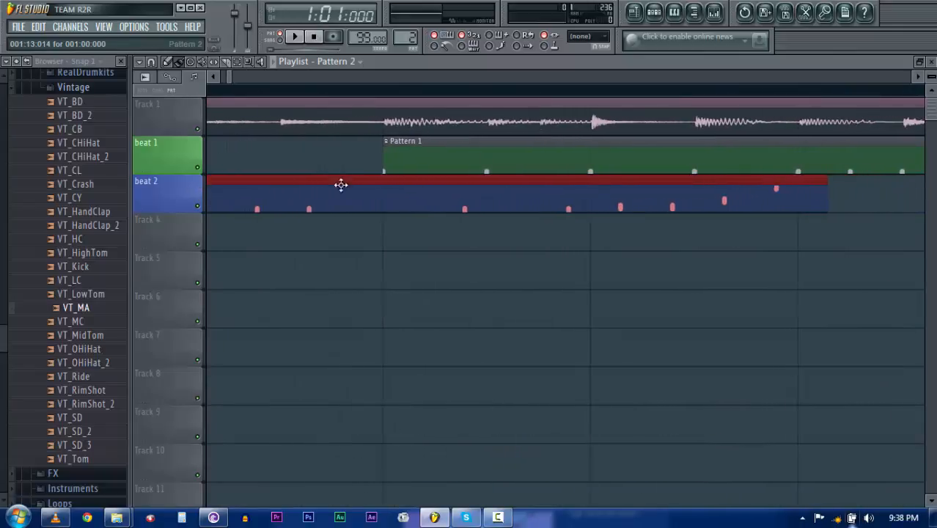
left_click_drag(803, 189, 362, 190)
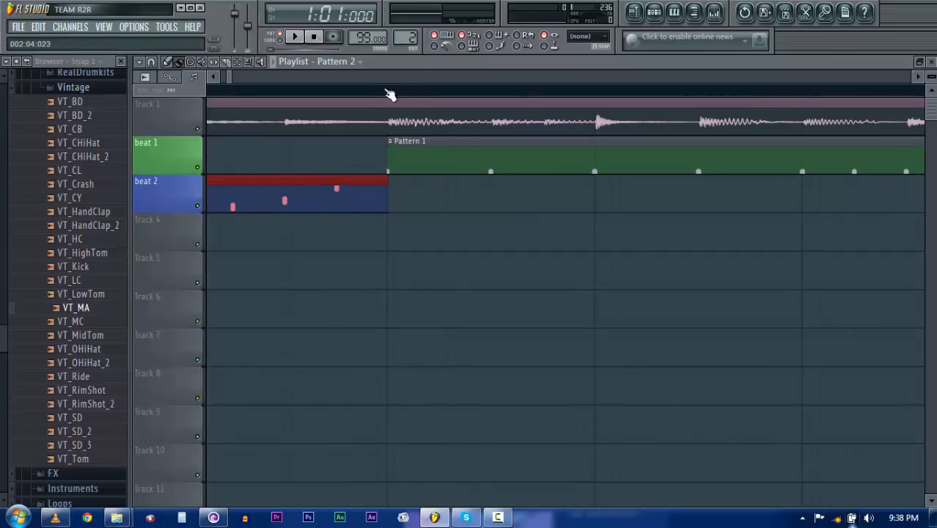
scroll(389, 94, "up", 3)
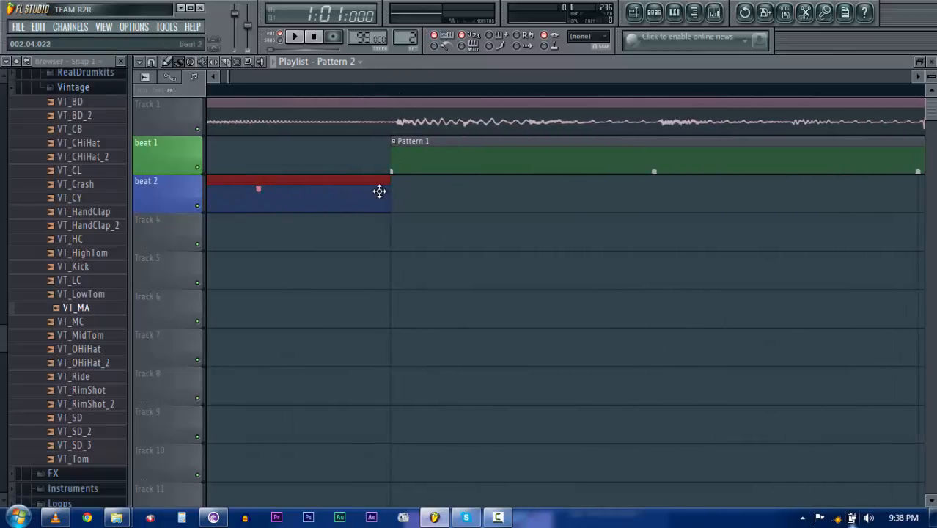
scroll(385, 91, "down", 3)
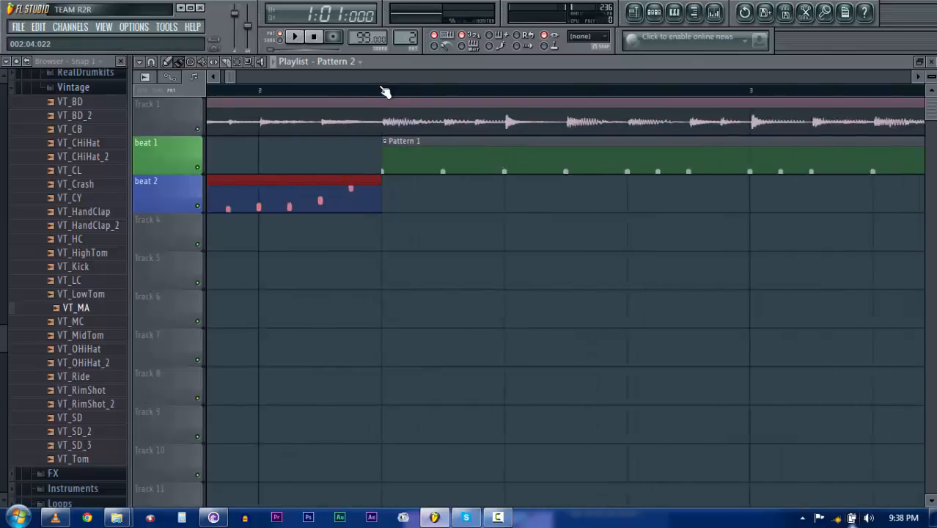
scroll(385, 91, "down", 8)
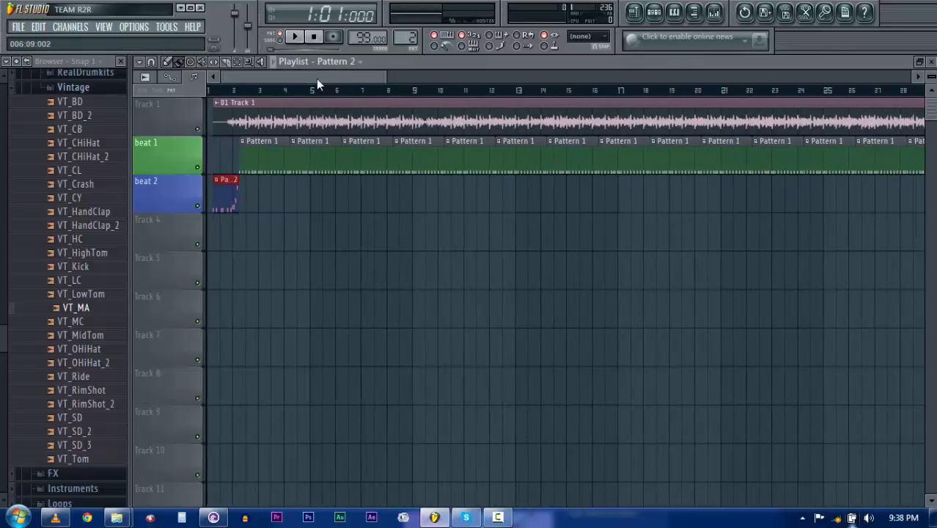
- Play the arrangement from bar 1 to check the Pattern 2 intro against the song, and stop playback
left_click_drag(214, 90, 207, 92)
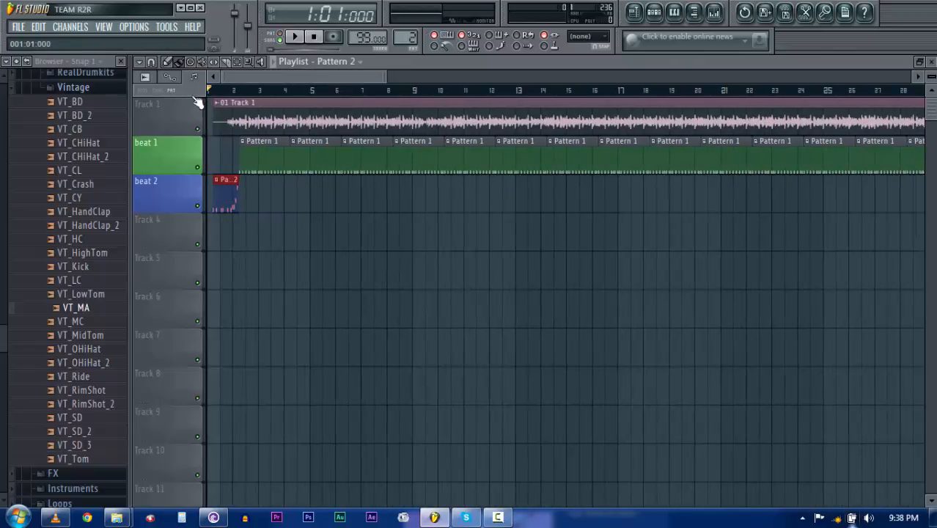
key("space")
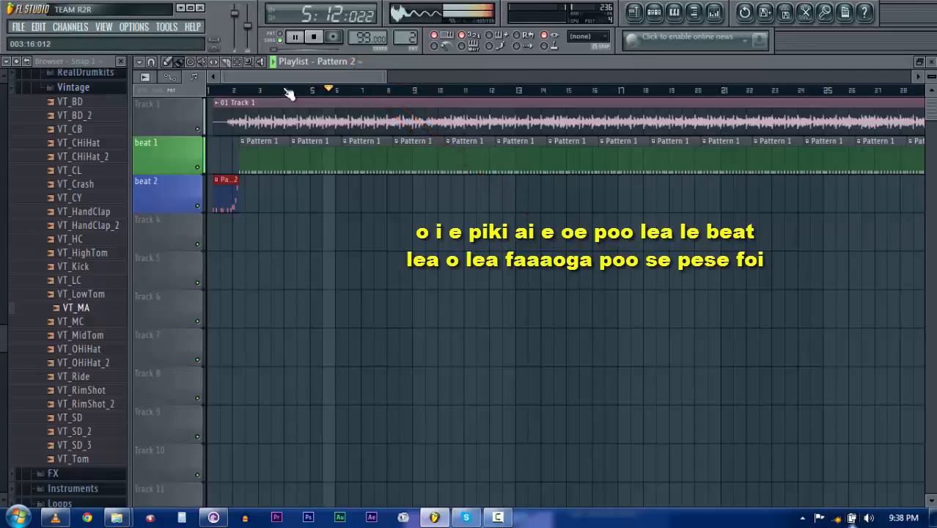
left_click(314, 37)
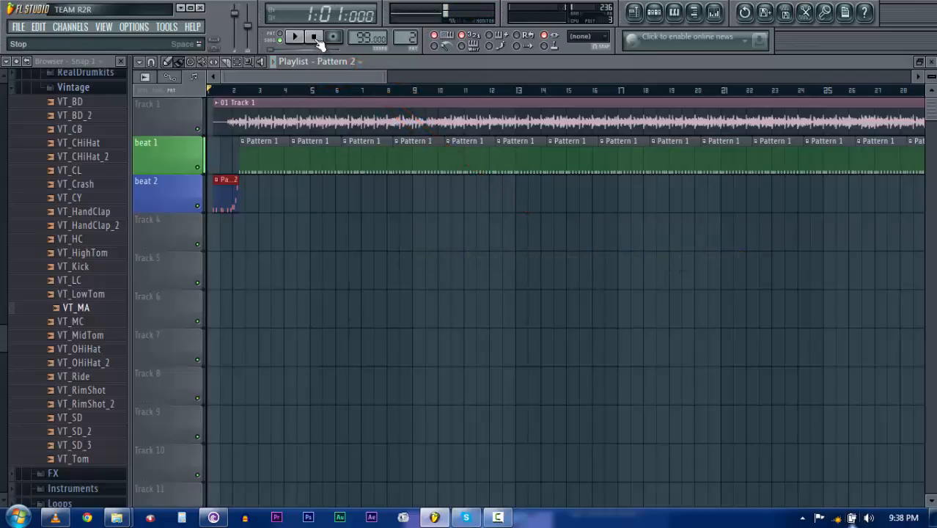
- Preview VOC_Activate and VOC_Dance from the legacy Vocals samples, and place VOC_Go on Track 4 near the start of the first Pattern 1 clip
left_click(70, 88)
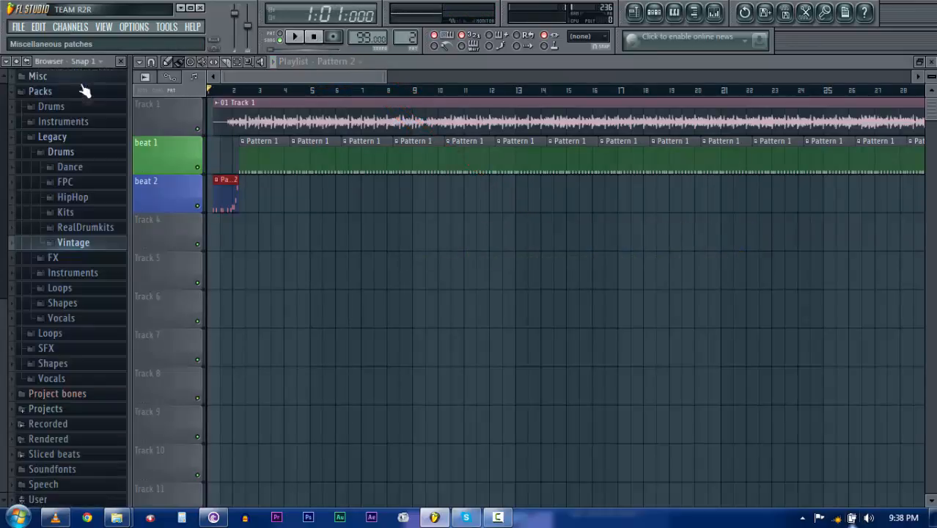
left_click(79, 323)
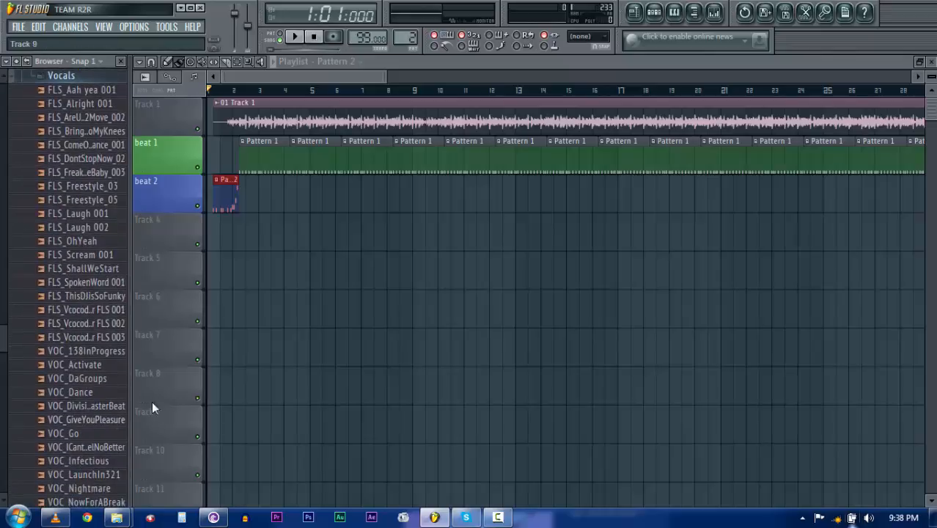
left_click(88, 370)
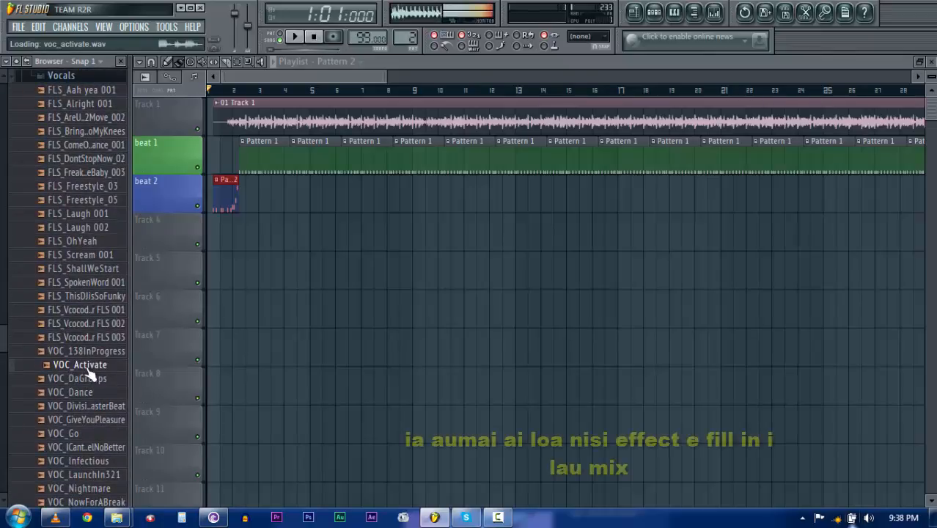
left_click(87, 393)
left_click_drag(92, 433, 237, 226)
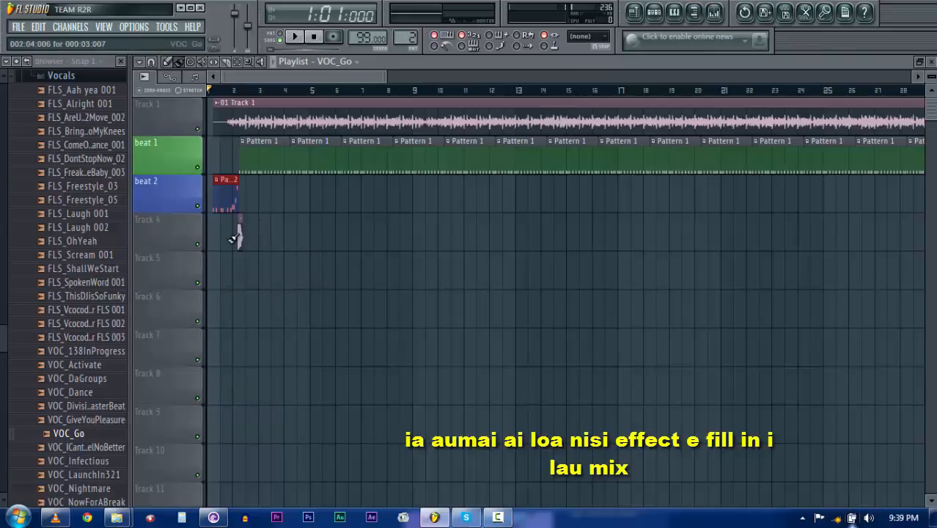
- Preview the vocal samples VOC_Dance, FLS_Freestyle_05, FLS_Laugh 002 and FLS_OhYeah
left_click_drag(49, 433, 105, 412)
left_click(91, 393)
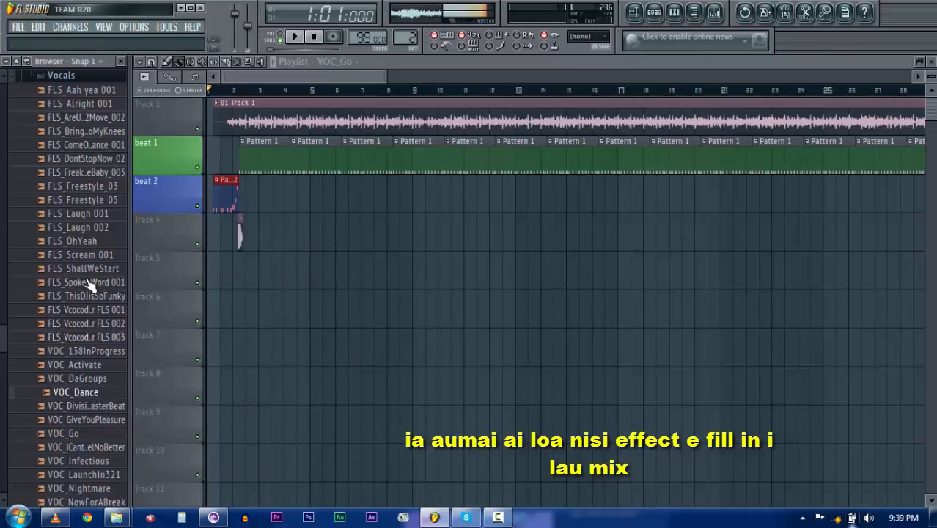
left_click(76, 200)
left_click(76, 230)
left_click(77, 241)
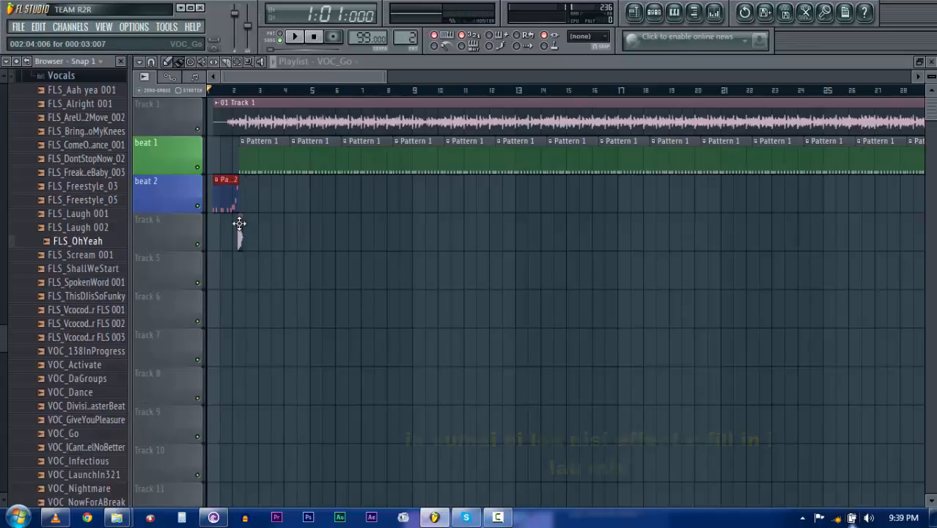
- Move the VOC_Go clip on Track 4 earlier so it starts at 2:02:014, overlapping the end of the Pattern 2 clip
double_click(240, 223)
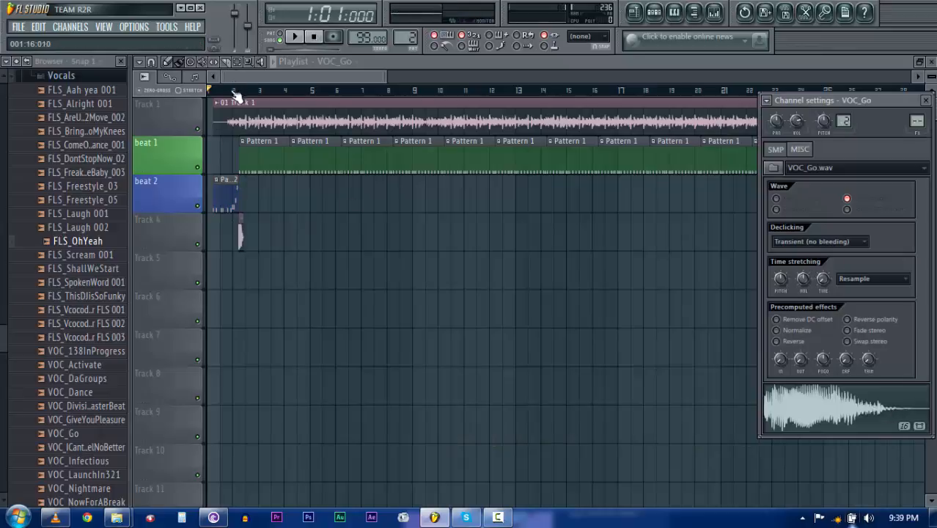
scroll(234, 93, "up", 6)
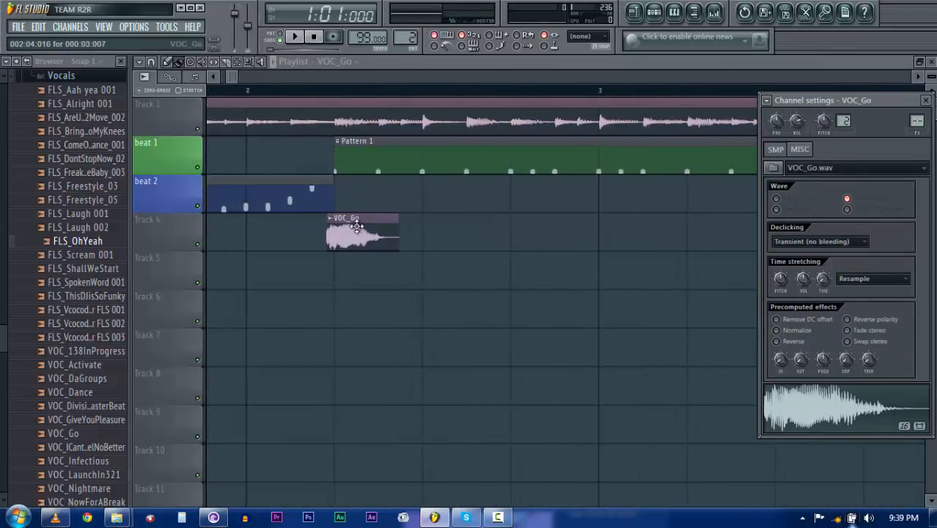
left_click_drag(344, 231, 297, 239)
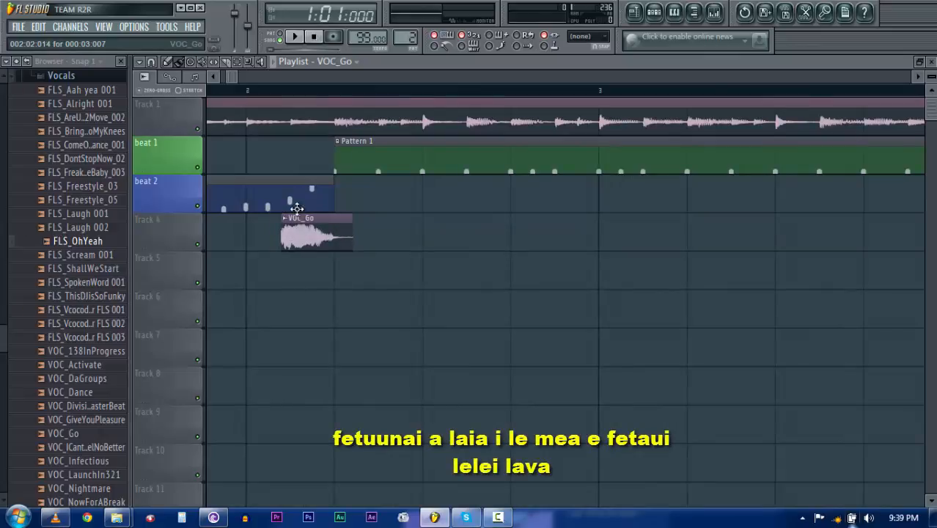
- Open the VOC_Go clip's channel settings and assign the channel to a free mixer track
double_click(297, 229)
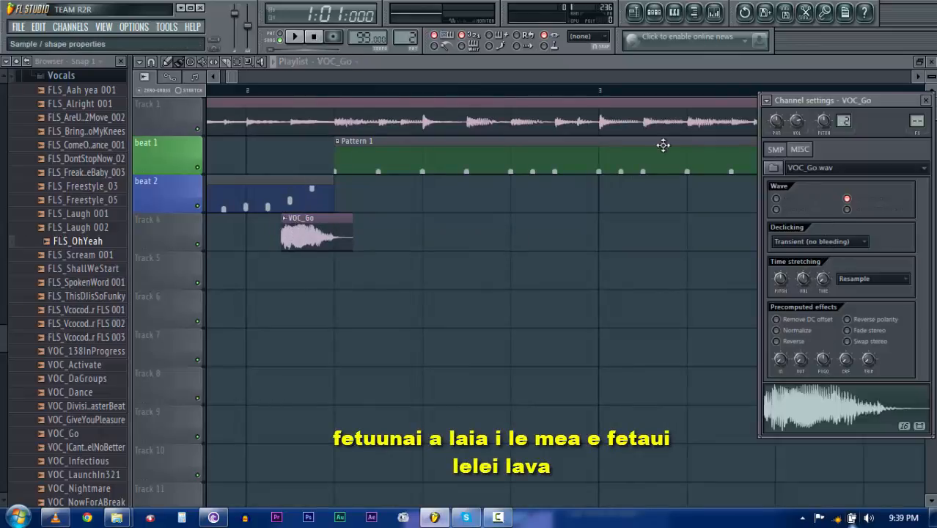
right_click(288, 226)
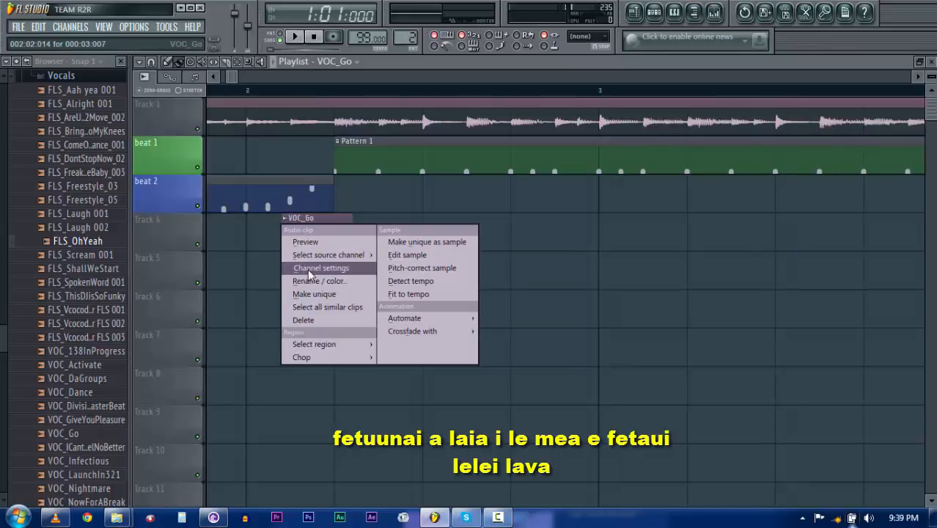
left_click(307, 269)
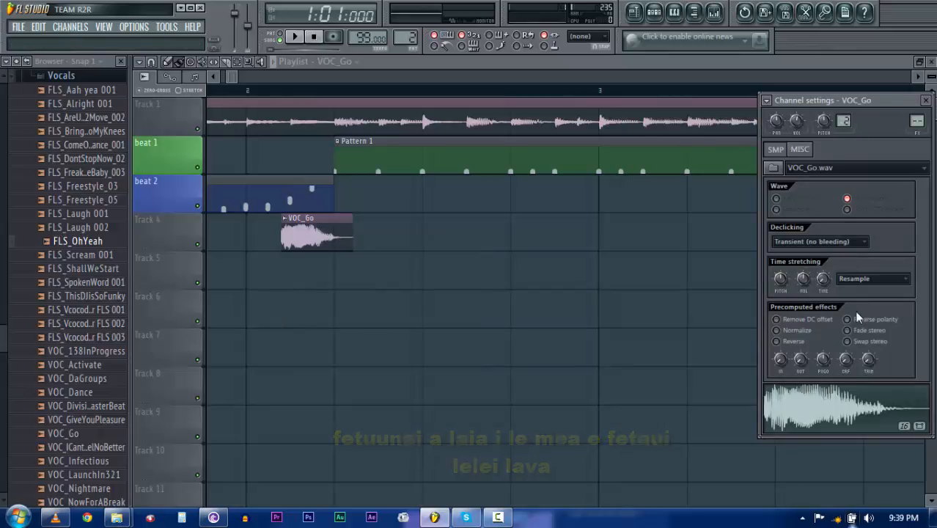
left_click(767, 100)
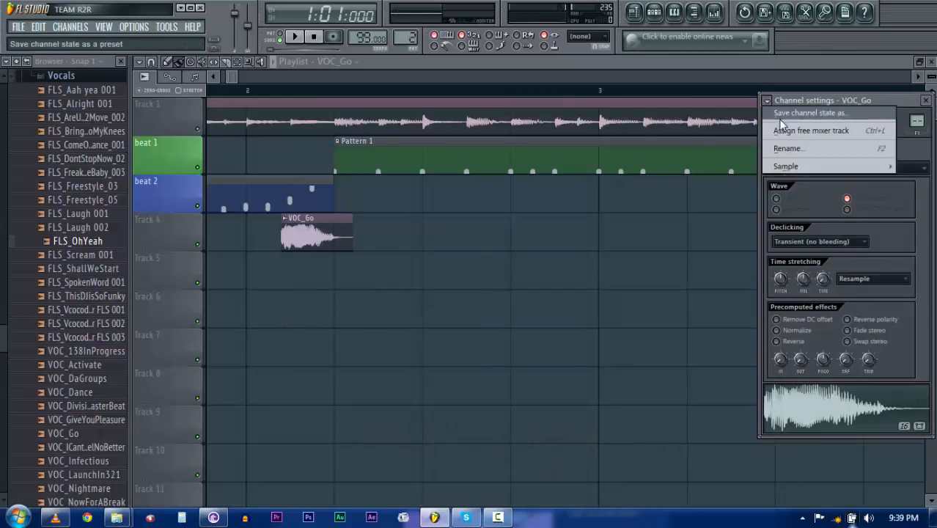
left_click(807, 128)
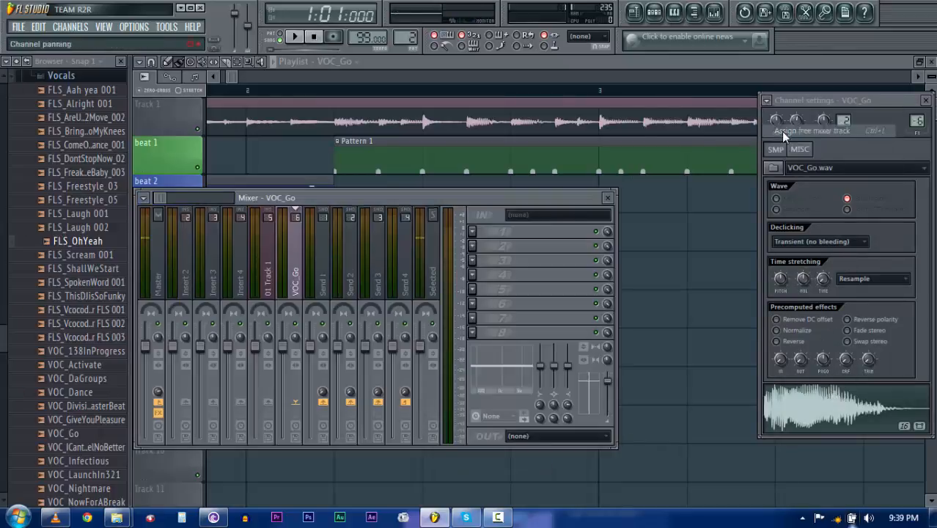
- Load Fruity Reeverb 2 into the first effect slot of the VOC_Go mixer track and reposition its window
left_click(474, 233)
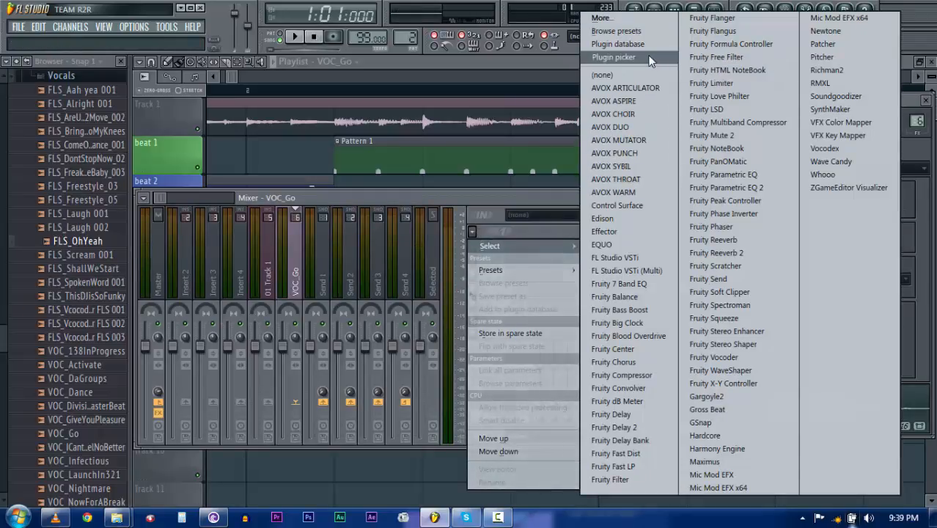
left_click(645, 59)
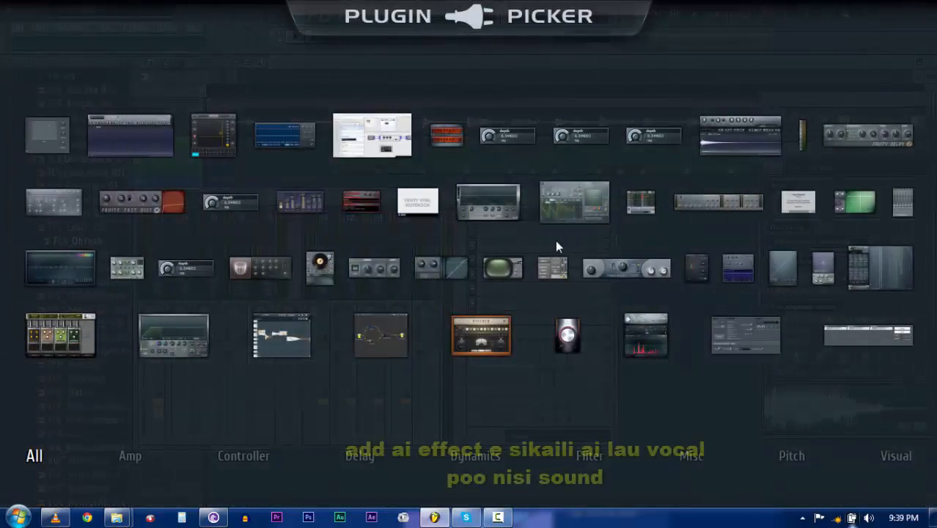
left_click(245, 275)
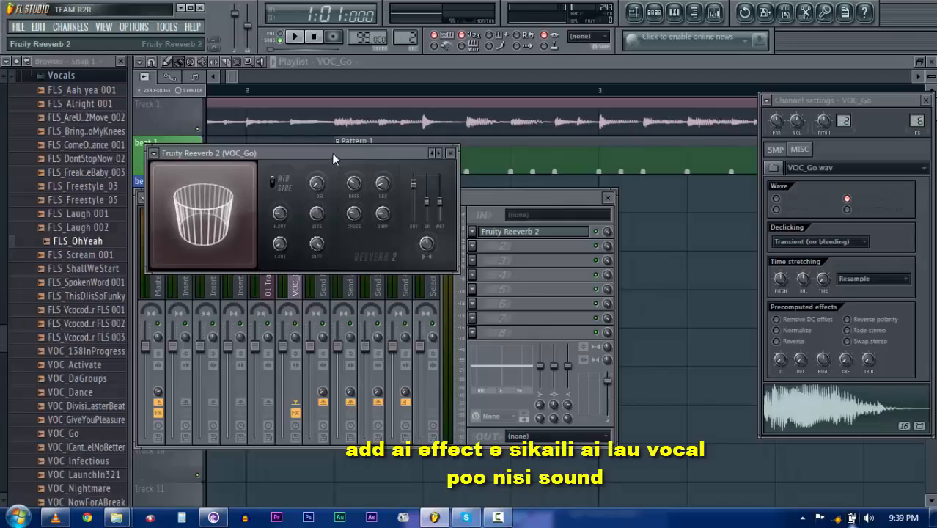
left_click_drag(200, 247, 391, 272)
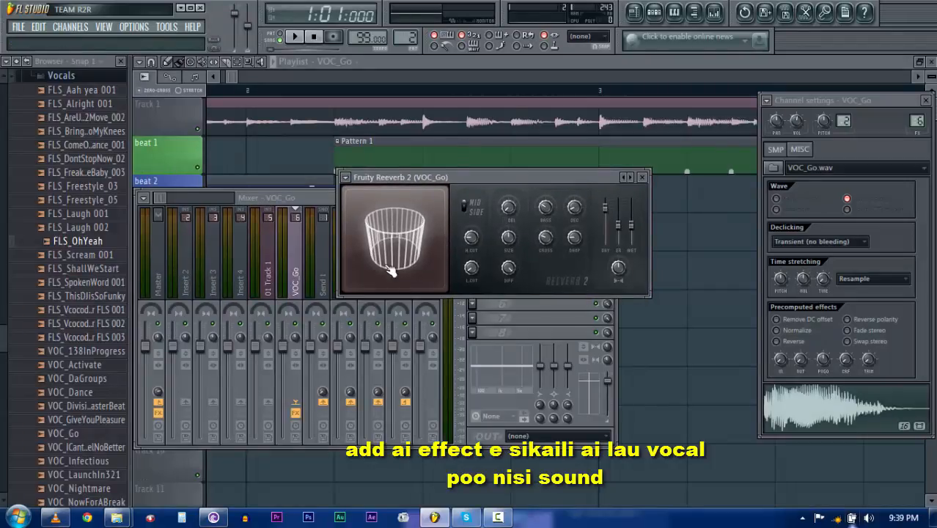
- Audition the VOC_Go sample through Fruity Reeverb 2 and adjust the reverb's room size slightly
left_click(809, 412)
left_click(545, 267)
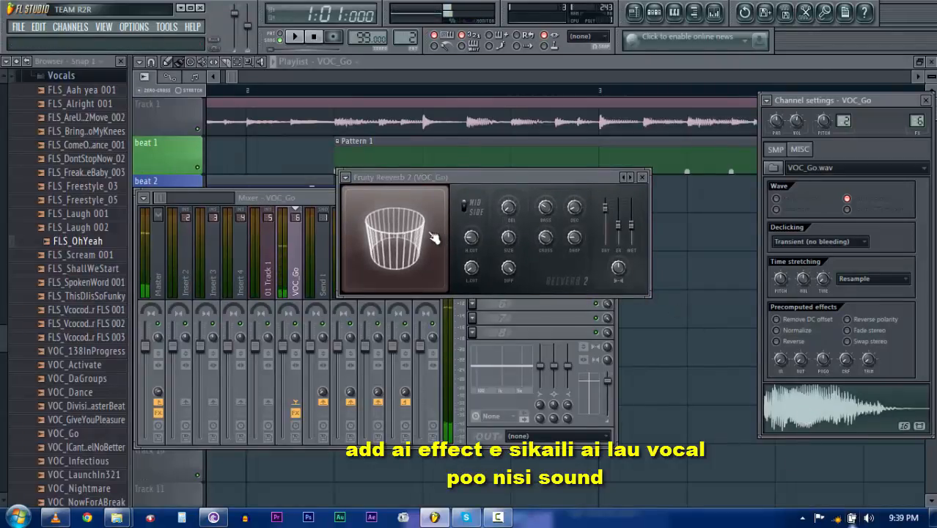
left_click(827, 409)
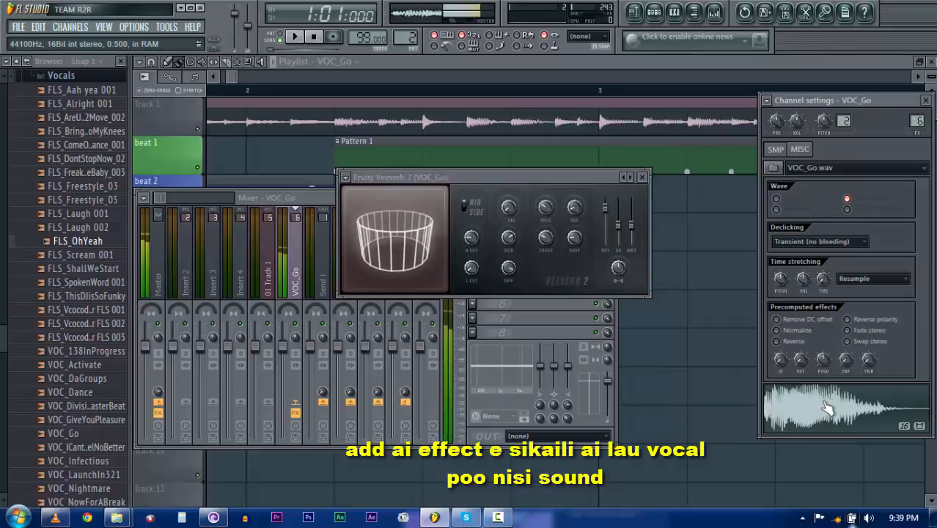
left_click(826, 409)
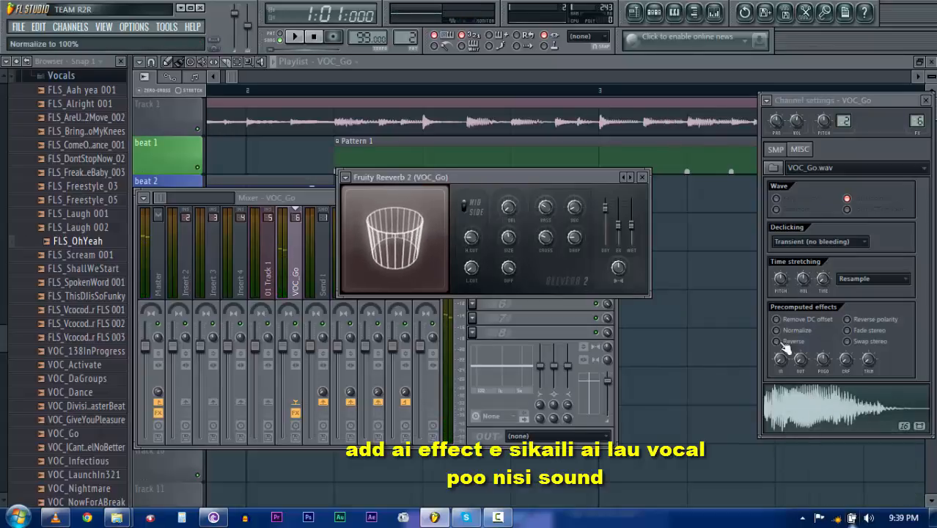
left_click(511, 242)
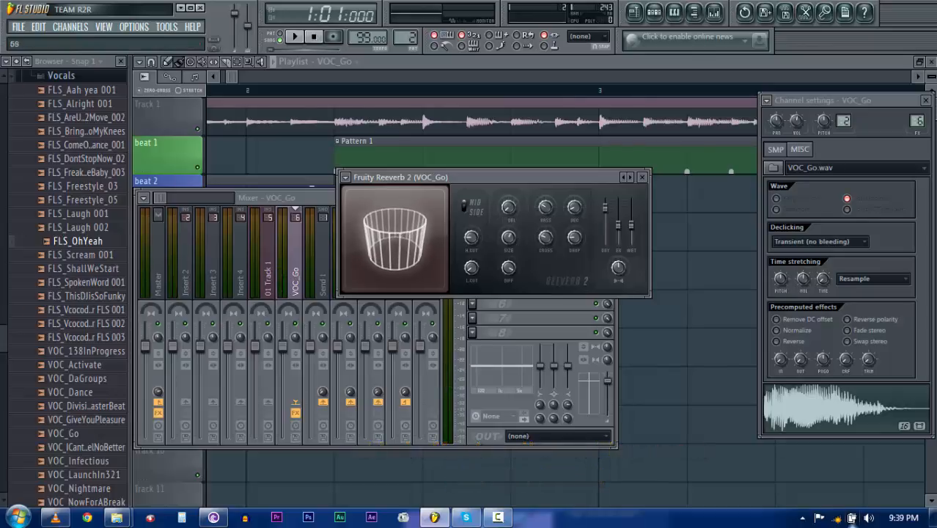
left_click_drag(511, 242, 511, 236)
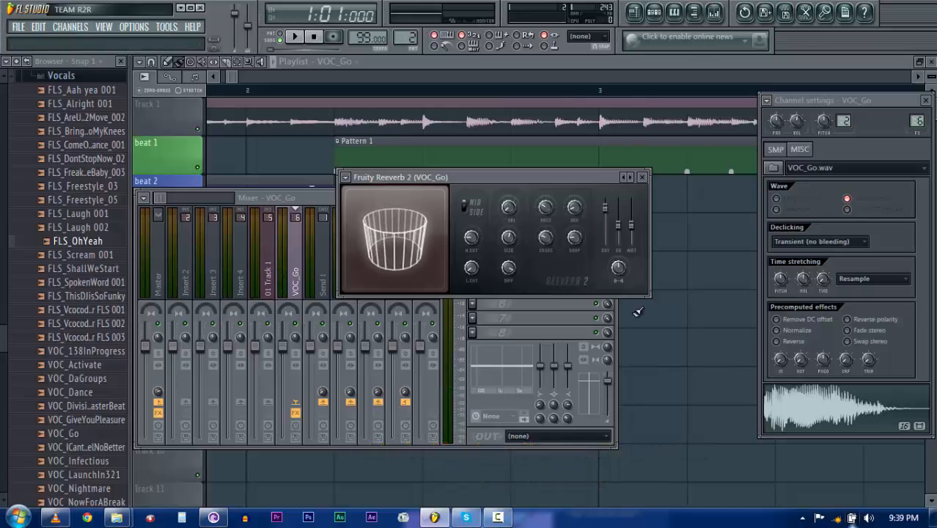
left_click(823, 419)
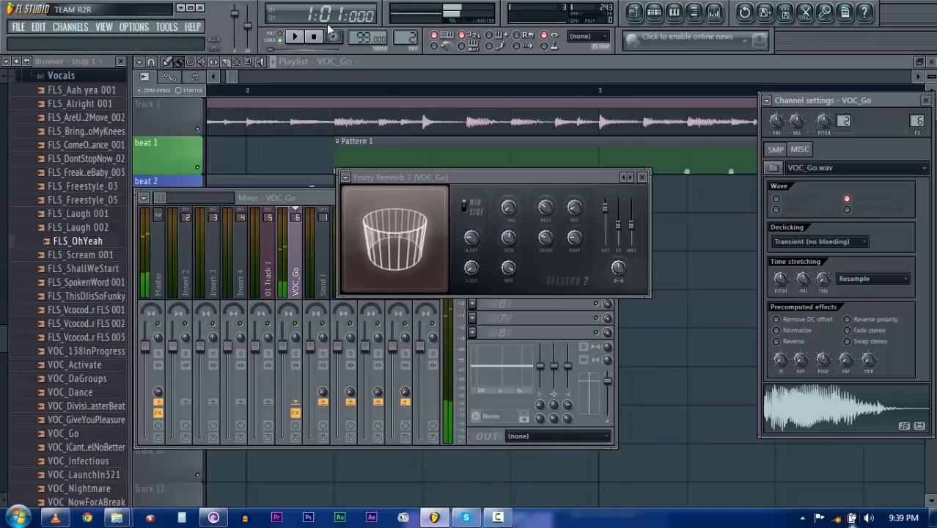
- Play the arrangement from bar 1 through the VOC_Go clip to hear the vocal with the Pattern 2 intro
left_click(386, 63)
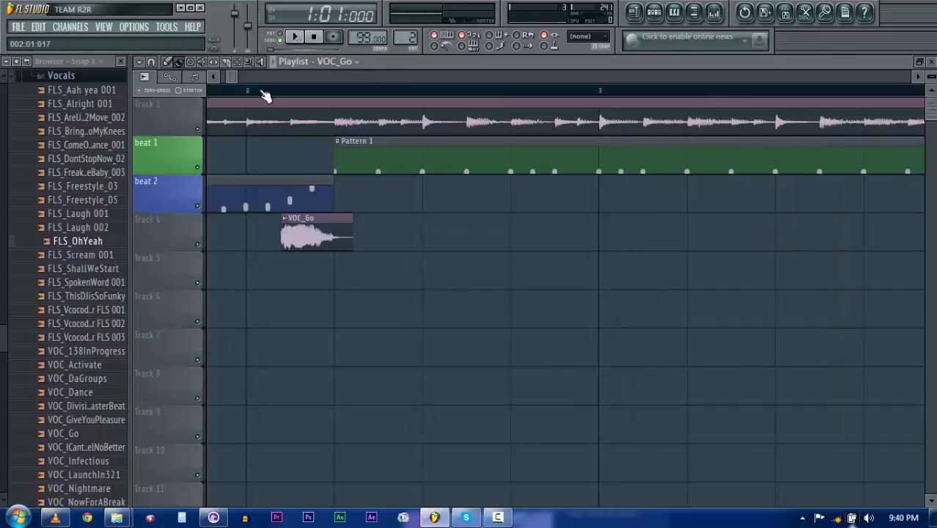
left_click_drag(265, 97, 142, 93)
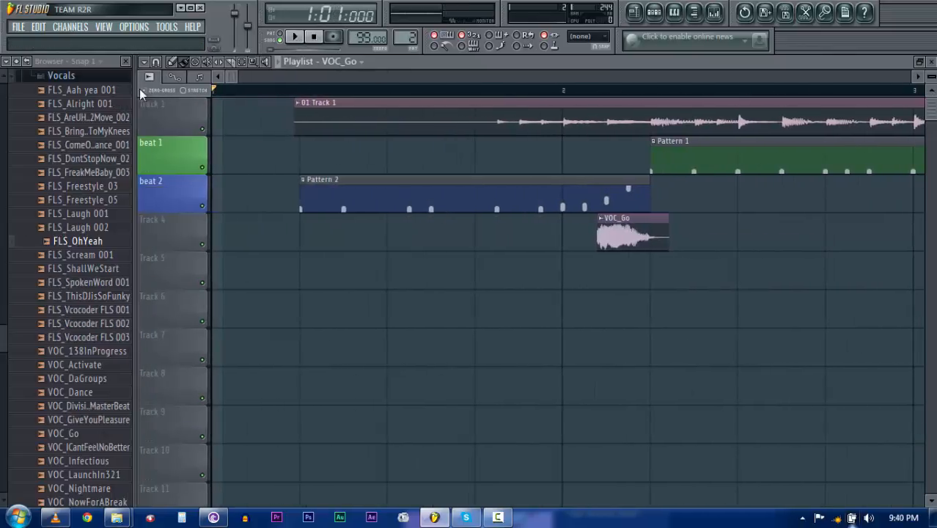
key("space")
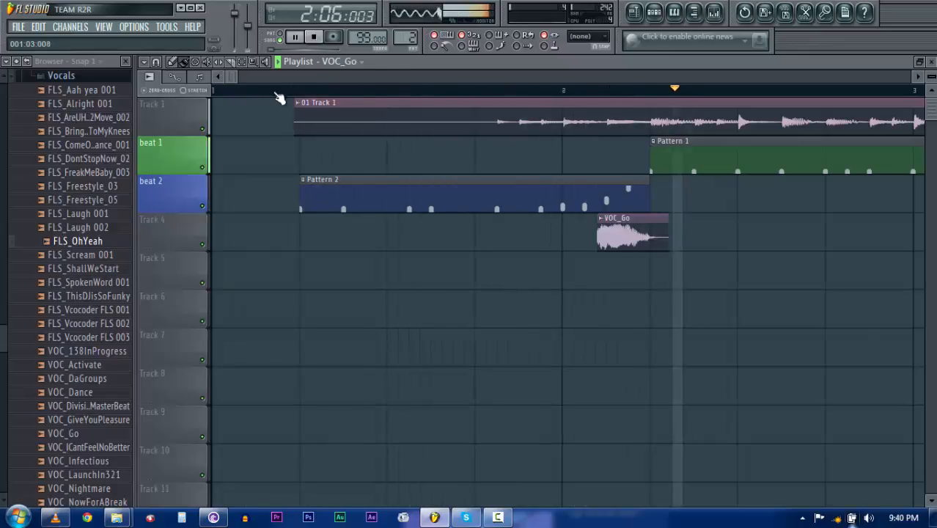
key("space")
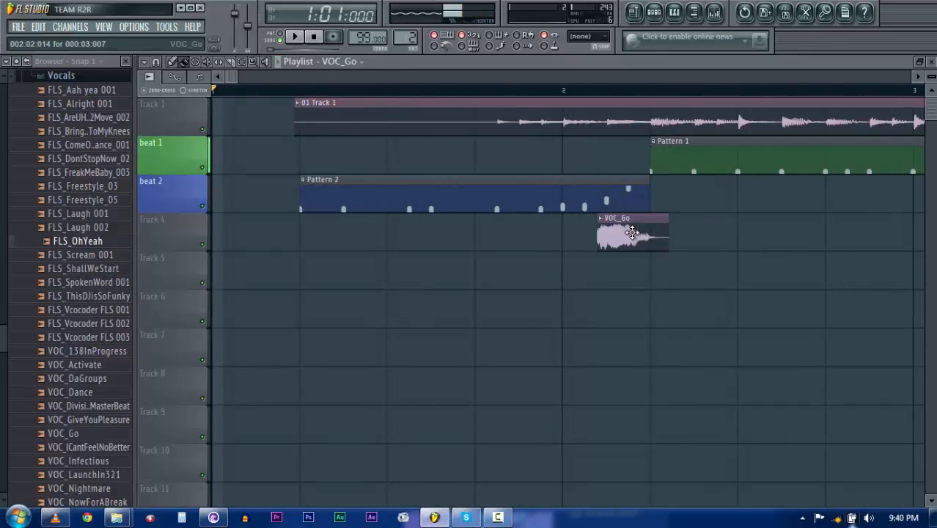
- Lower the VOC_Go channel volume to about 48% and replay the arrangement into the Pattern 1 section
double_click(631, 233)
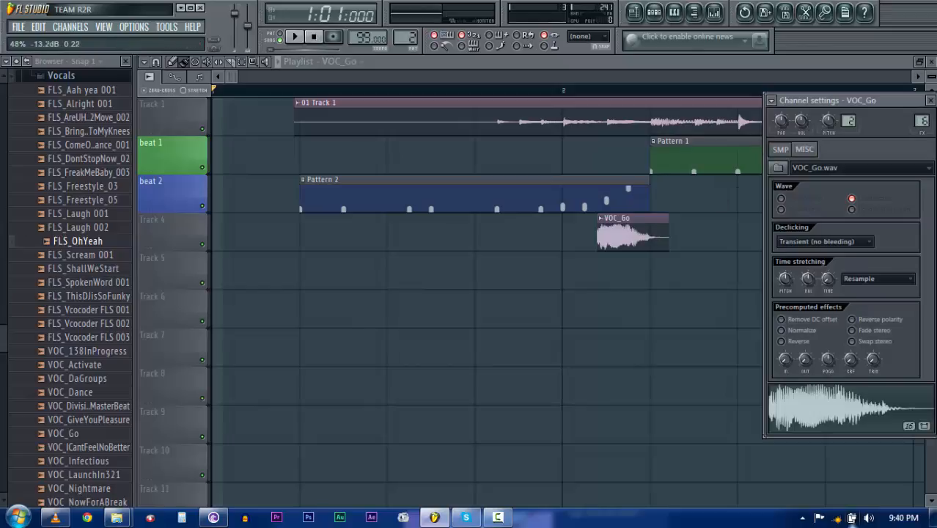
key("space")
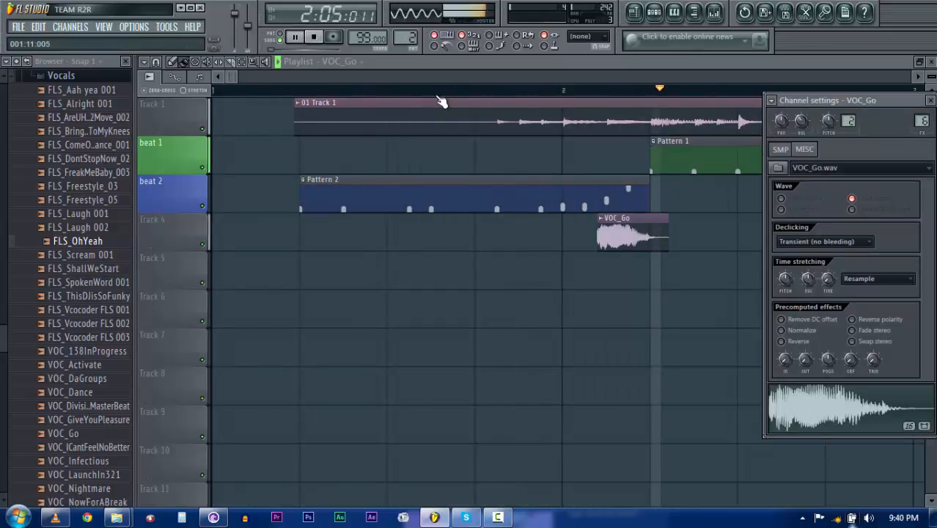
scroll(444, 91, "down", 8)
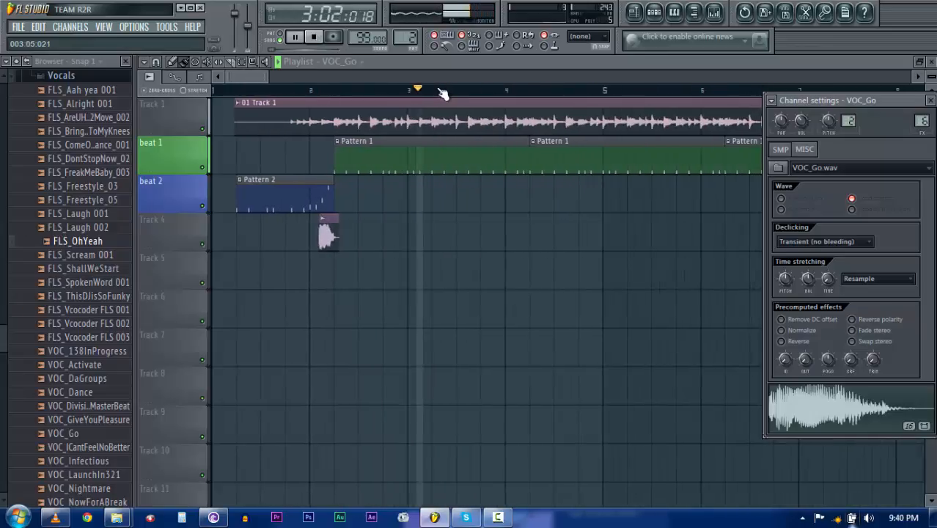
scroll(444, 91, "down", 1)
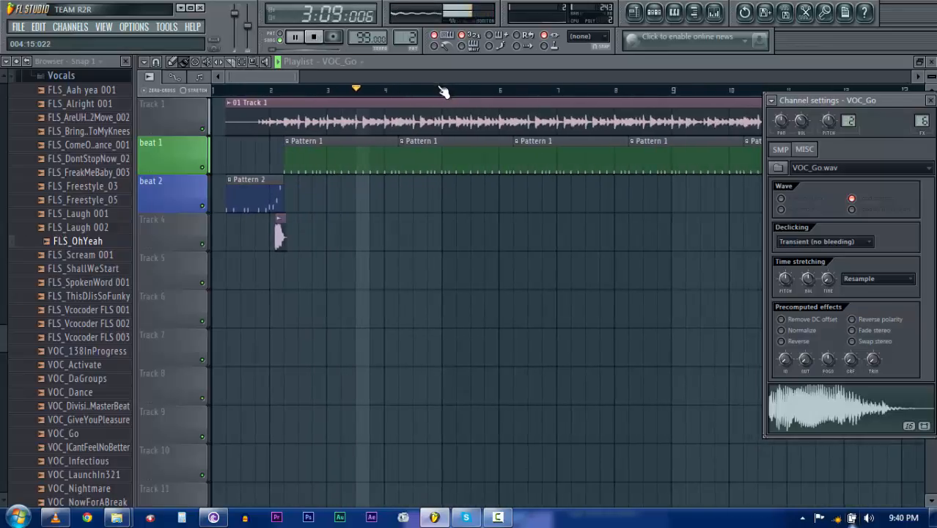
- Stop playback and render the full song to the Desktop as an MP3 file named faaigoa lau mix.mp3
left_click(315, 41)
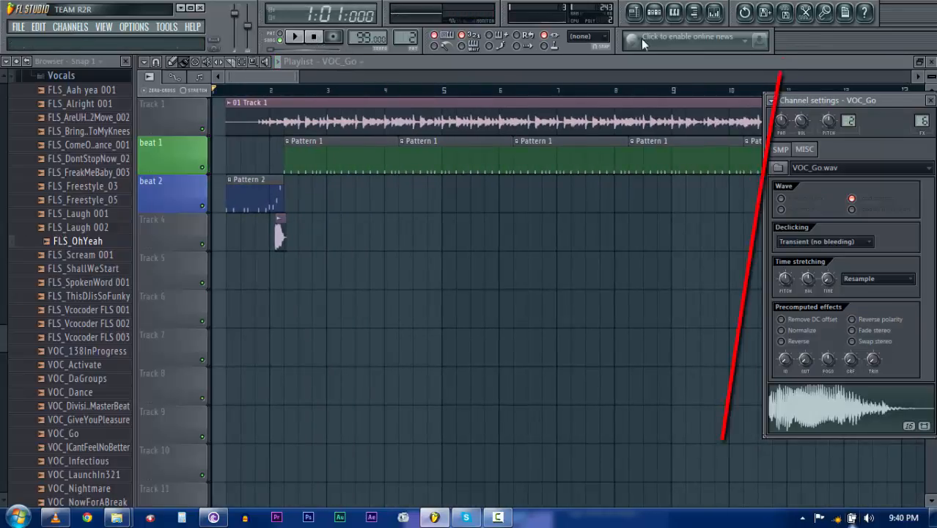
left_click(786, 14)
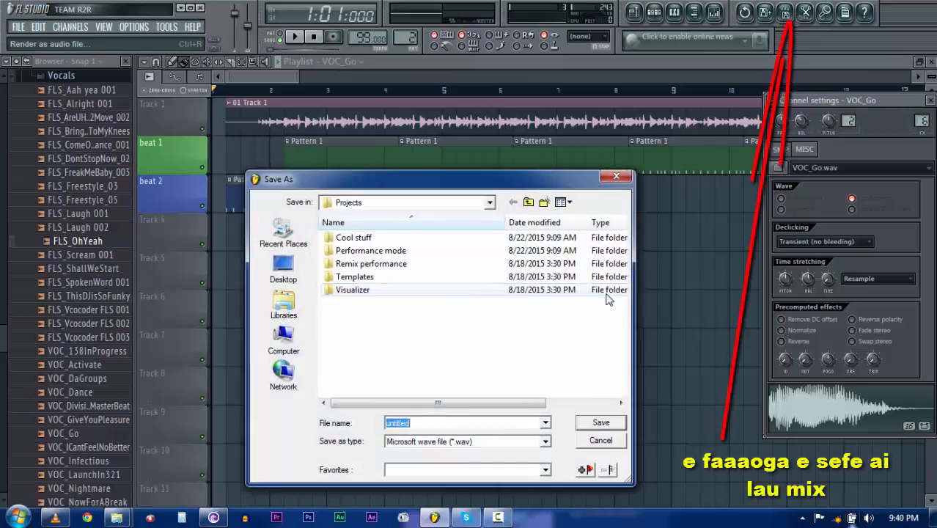
left_click(284, 279)
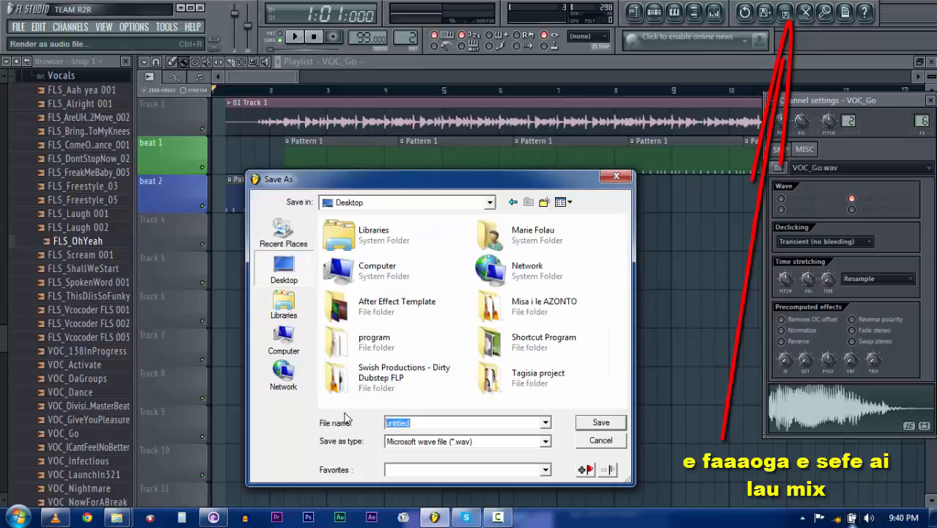
type("faaigoa")
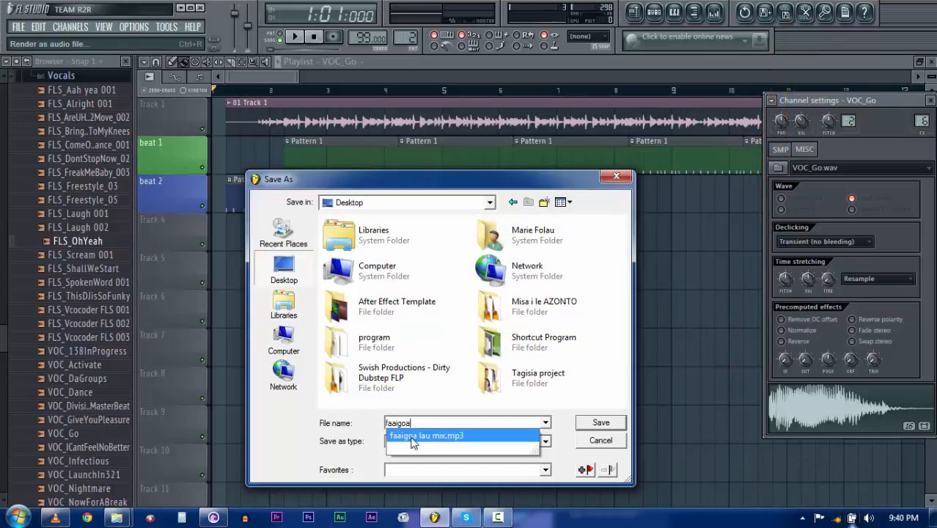
left_click(444, 438)
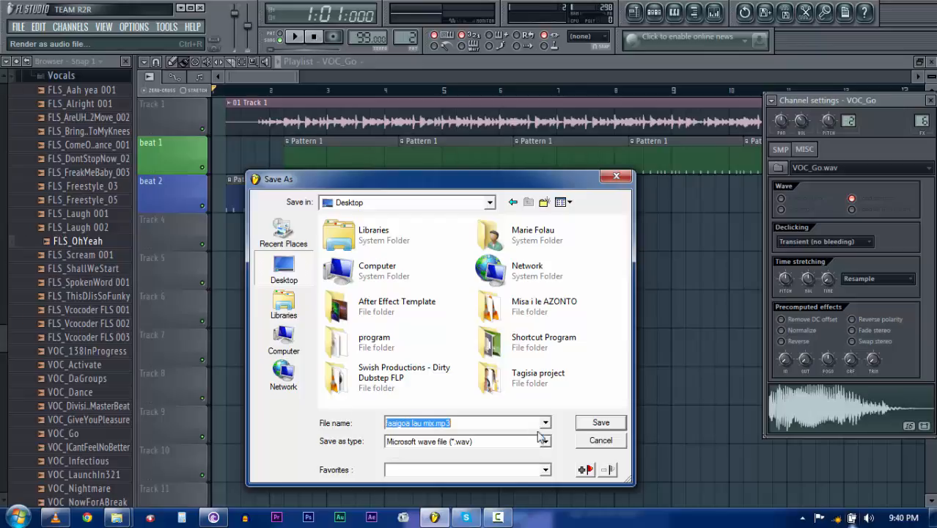
left_click(601, 423)
left_click(511, 264)
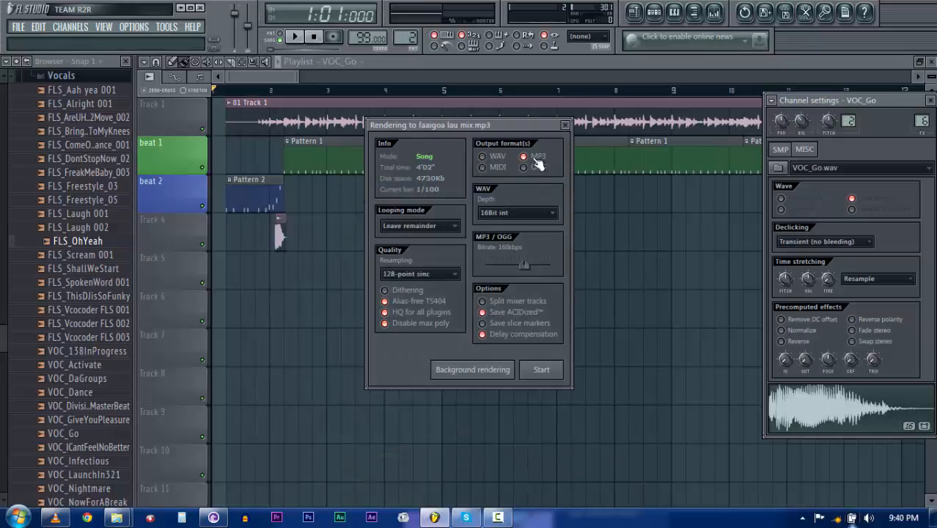
left_click(541, 371)
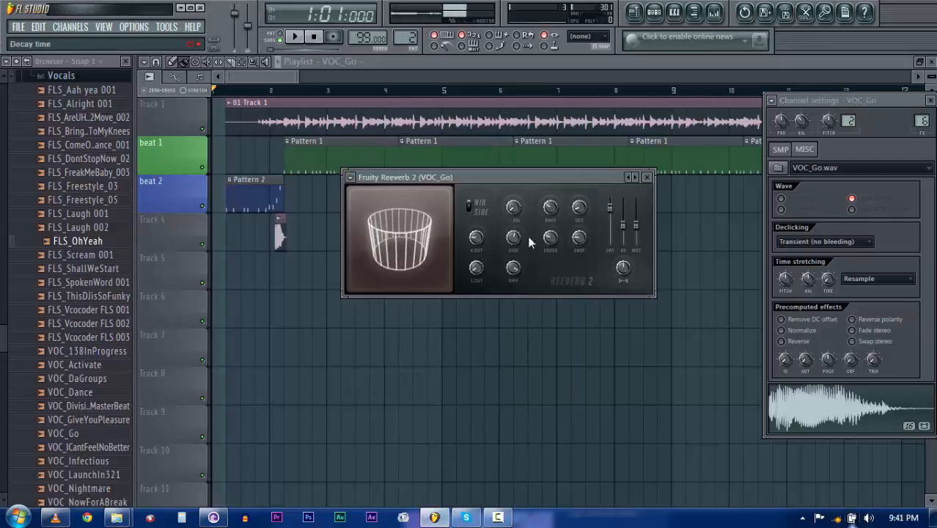
- Play the rendered faaigoa lau mix from the desktop in VLC media player at 102% volume, closing the player after listening
left_click(180, 7)
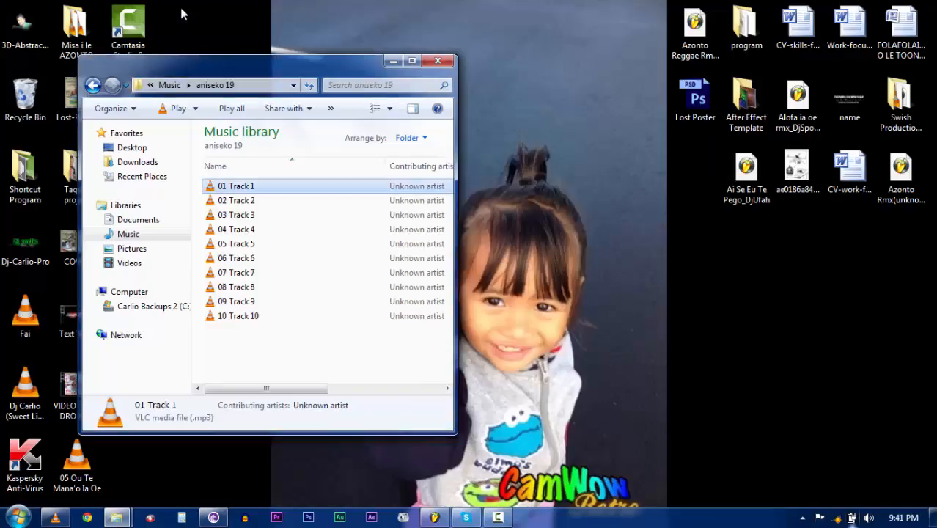
left_click(391, 60)
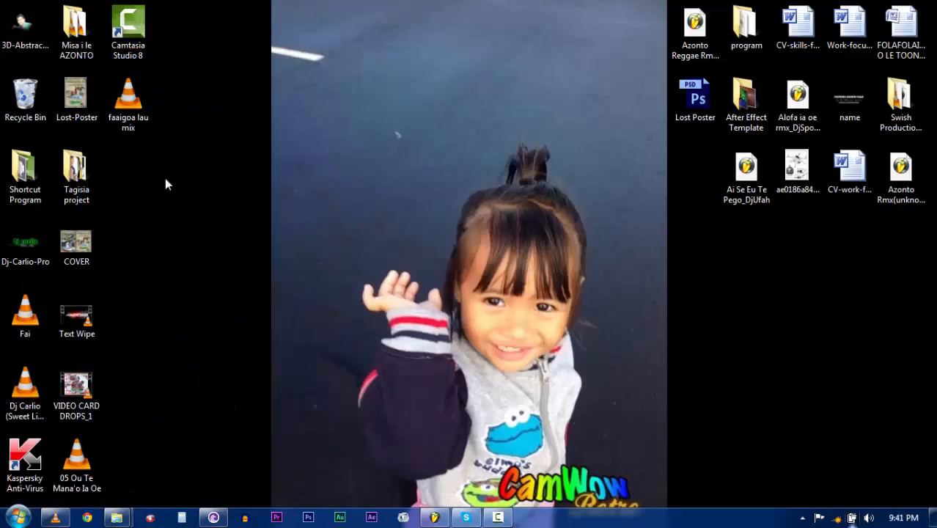
double_click(127, 108)
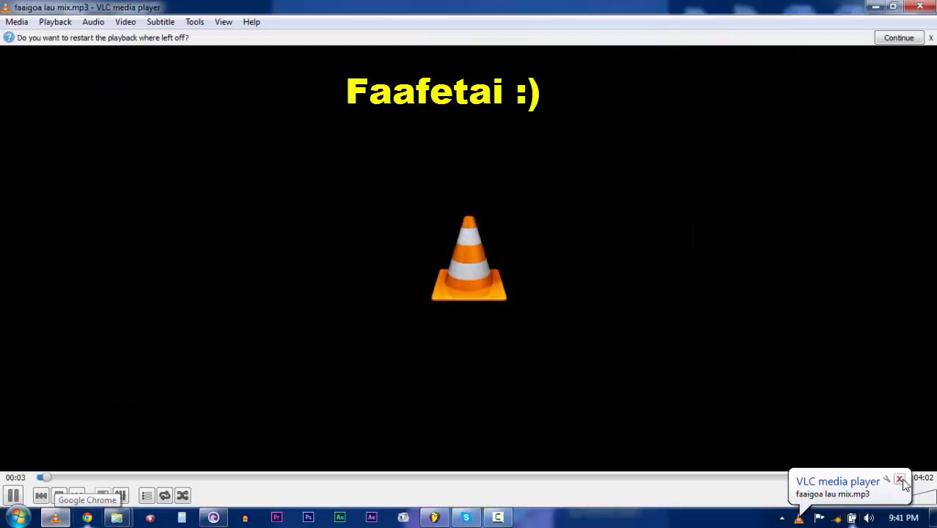
left_click(901, 480)
left_click(924, 504)
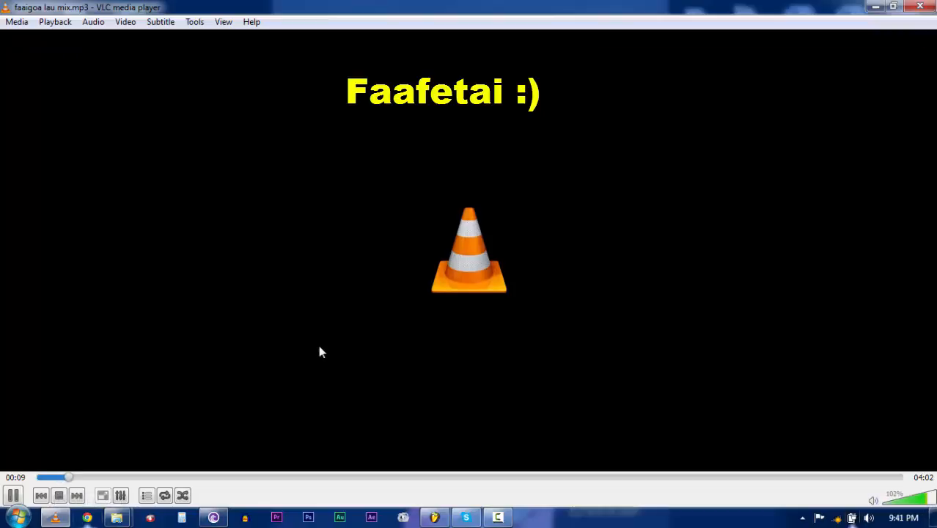
left_click(925, 6)
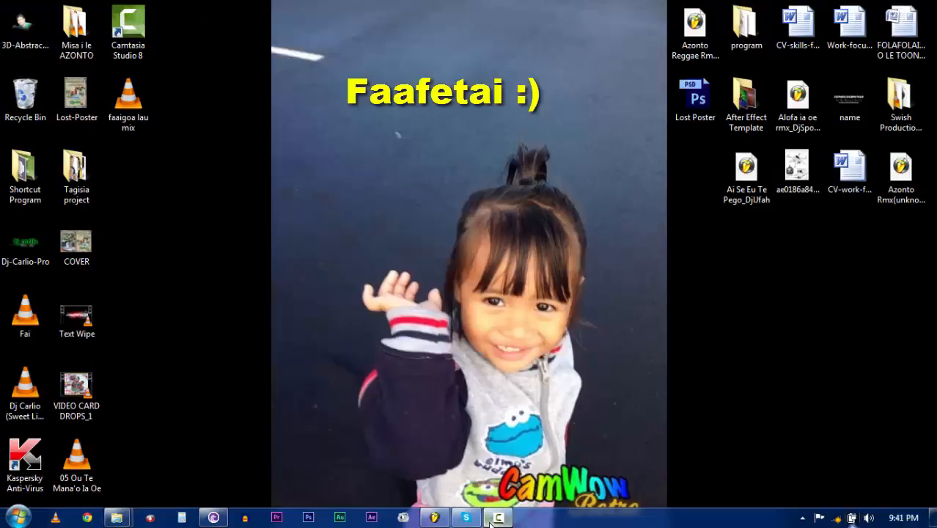